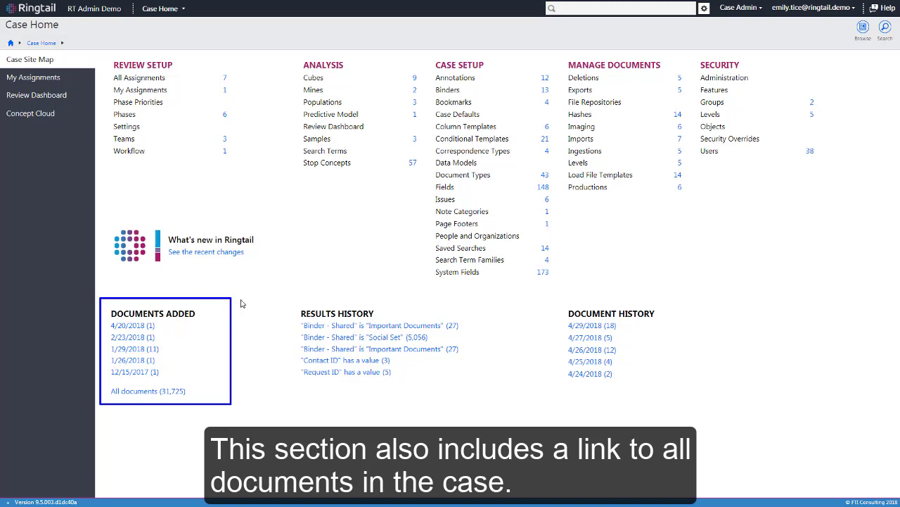
Step: Open the shared Important Documents binder's document list and its Columns dialog
left_click(863, 28)
left_click(885, 61)
left_click(869, 83)
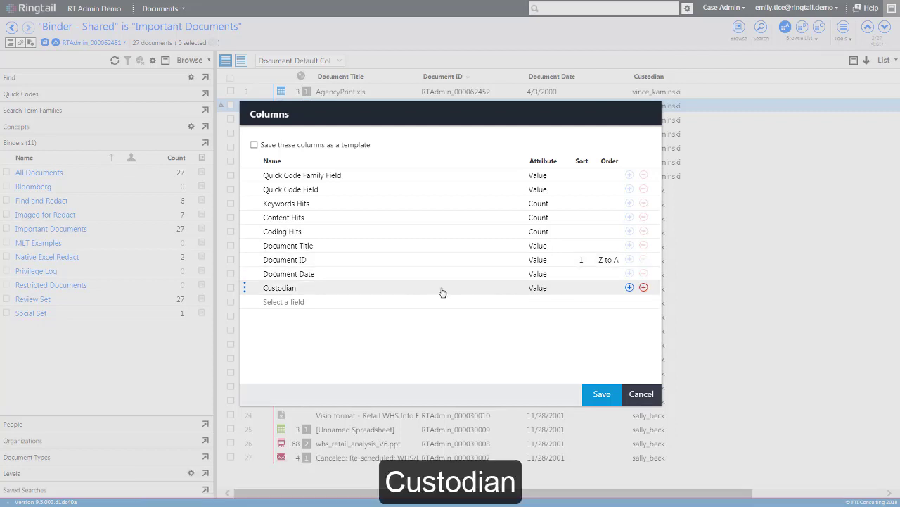
Step: Open AgencyFutures.pdf for redaction and search 'trad~' using advanced query syntax
left_click(643, 396)
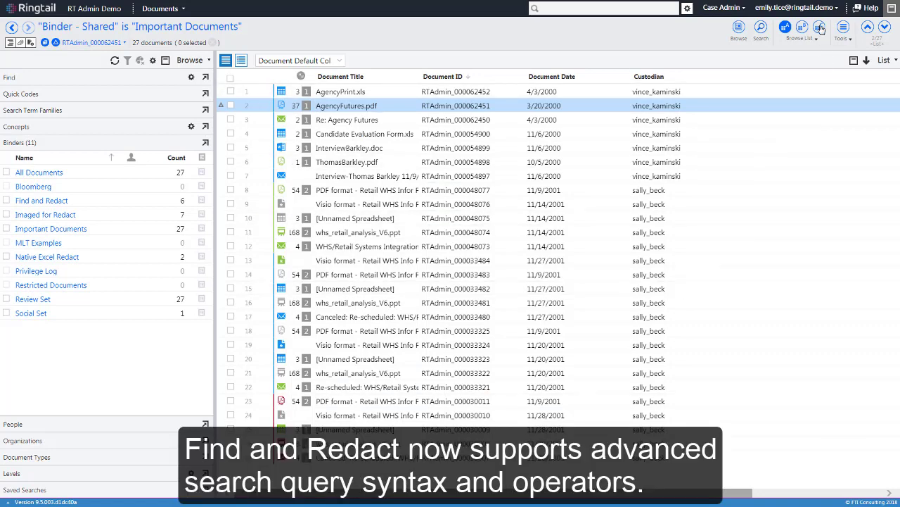
left_click(820, 27)
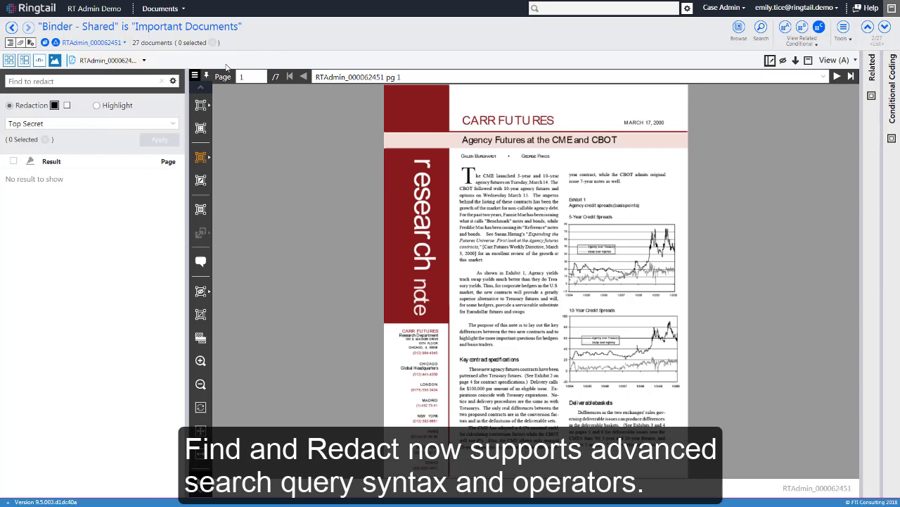
left_click(173, 81)
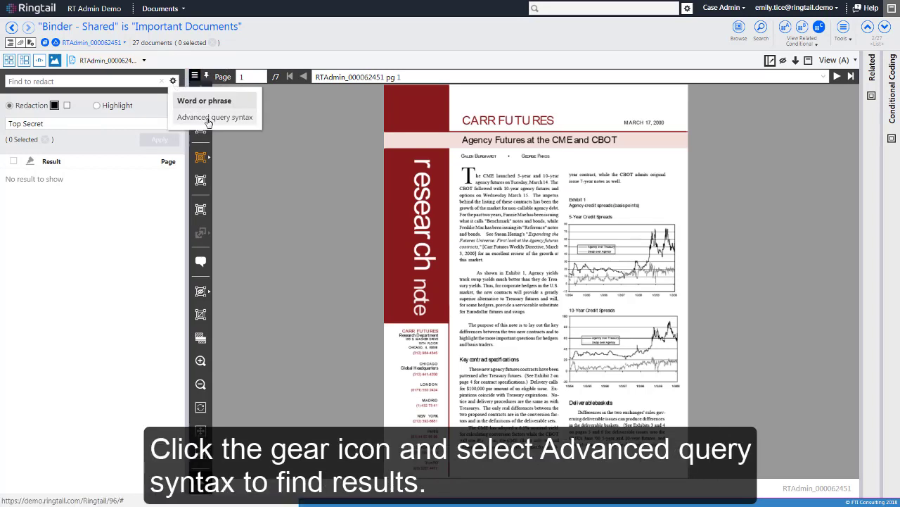
left_click(209, 124)
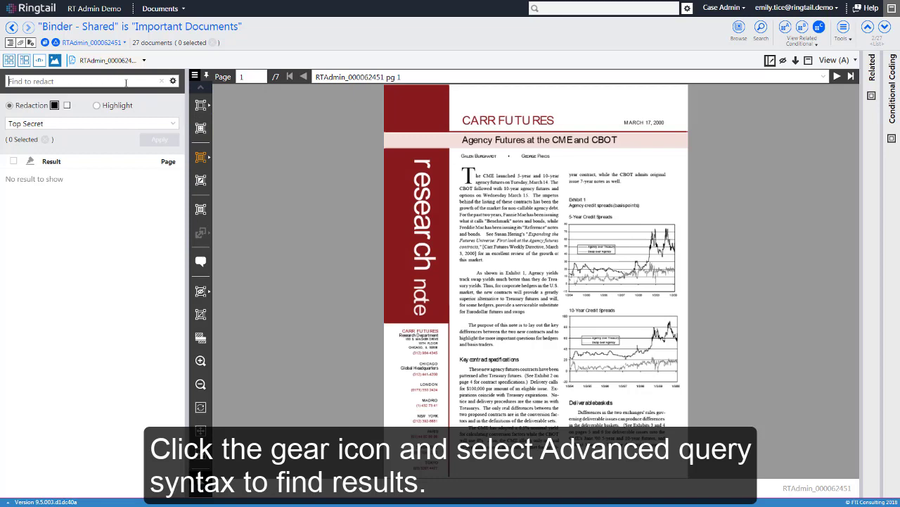
type("trad~")
key("Return")
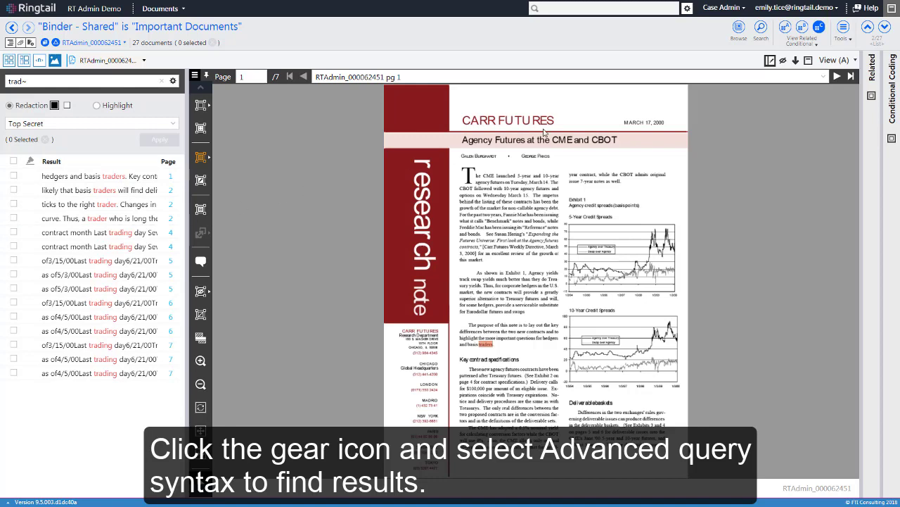
Step: Search the Ringtail help for 'find and redact'
left_click(865, 7)
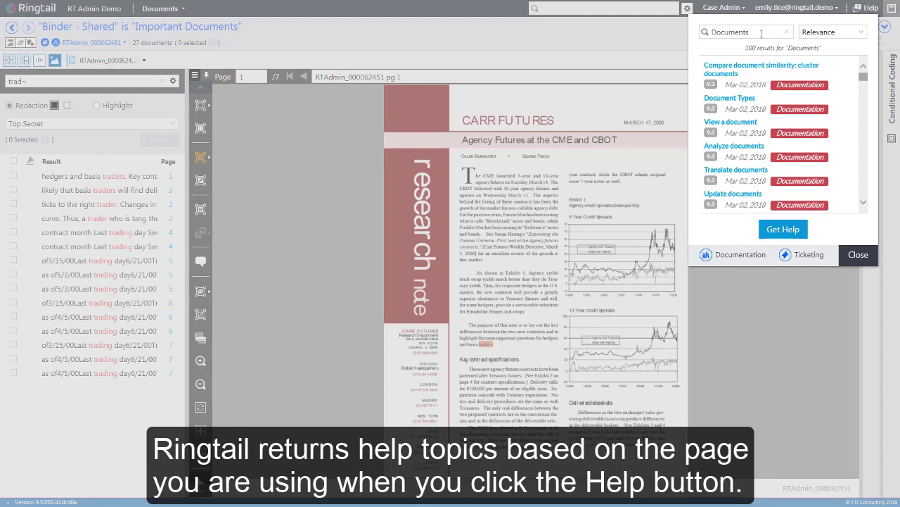
left_click_drag(761, 33, 702, 33)
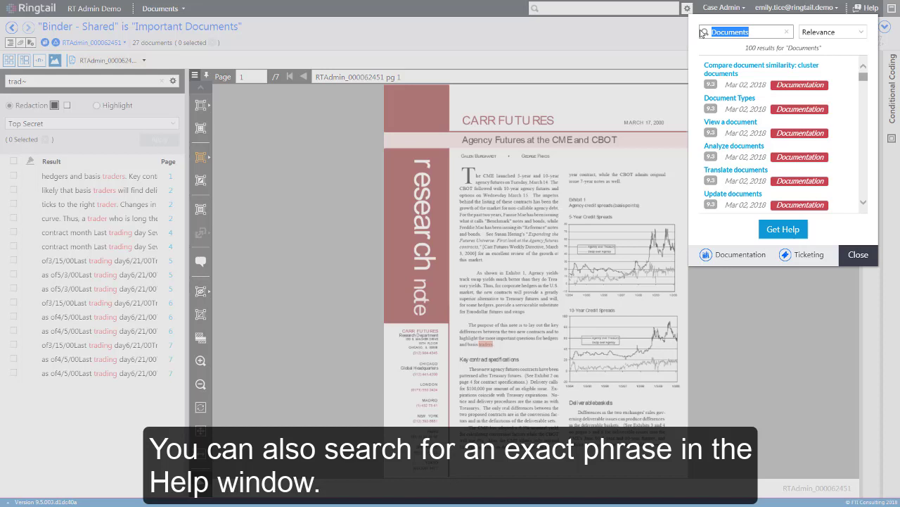
type("find and redact")
key("Return")
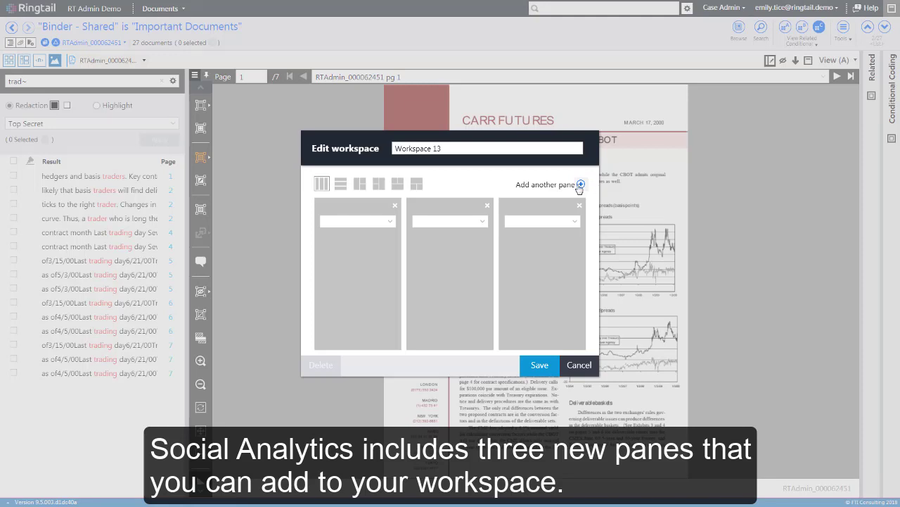
Step: Set the three panes to Communication Network, Domain Network and Concept Cloud, then cancel the edits
left_click(392, 227)
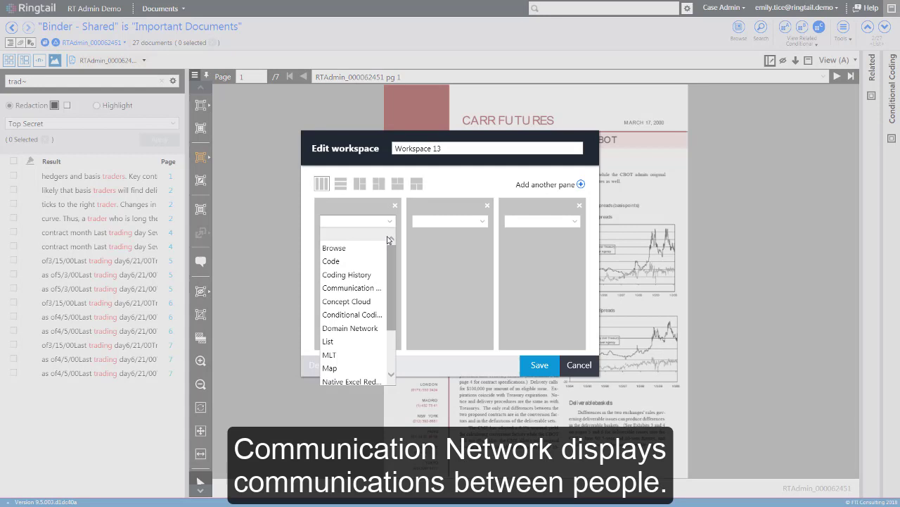
left_click(376, 291)
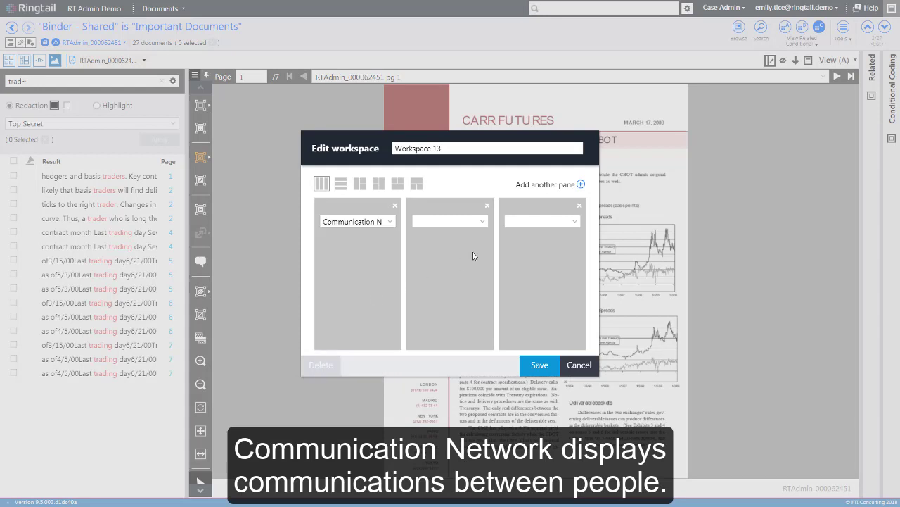
left_click(484, 222)
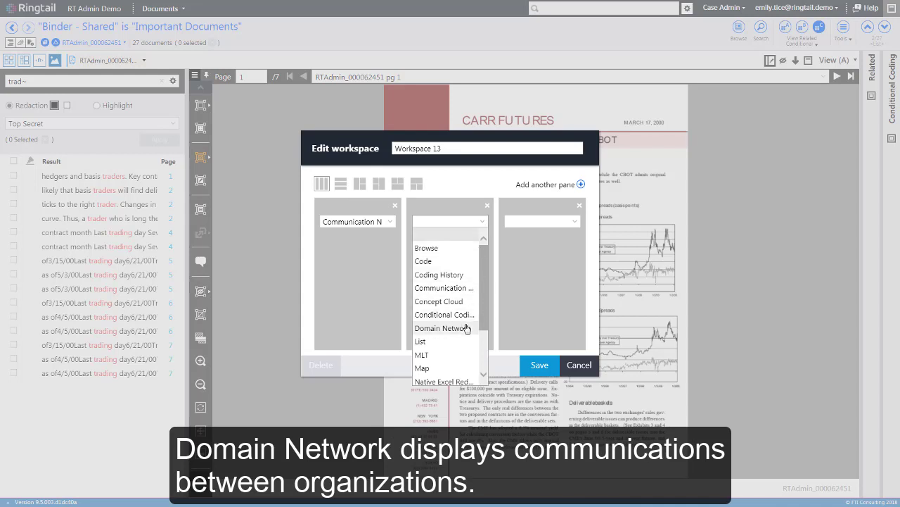
left_click(466, 328)
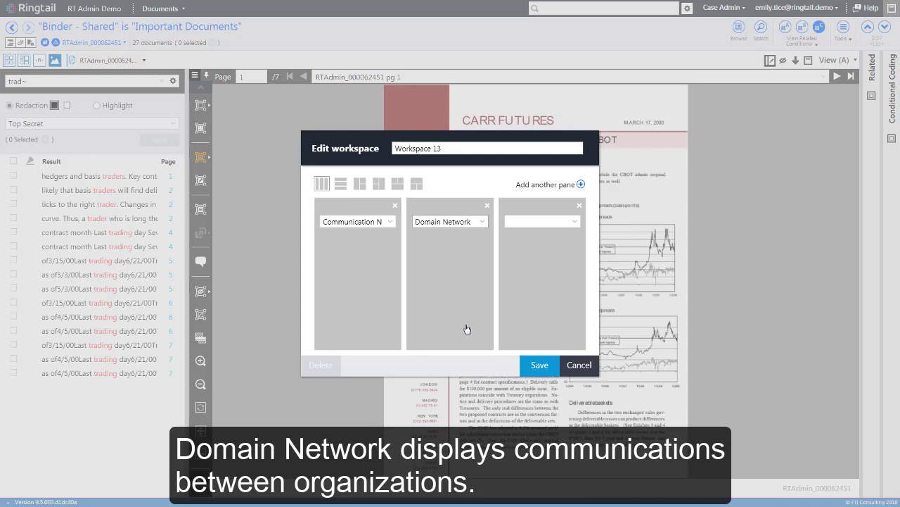
left_click(575, 224)
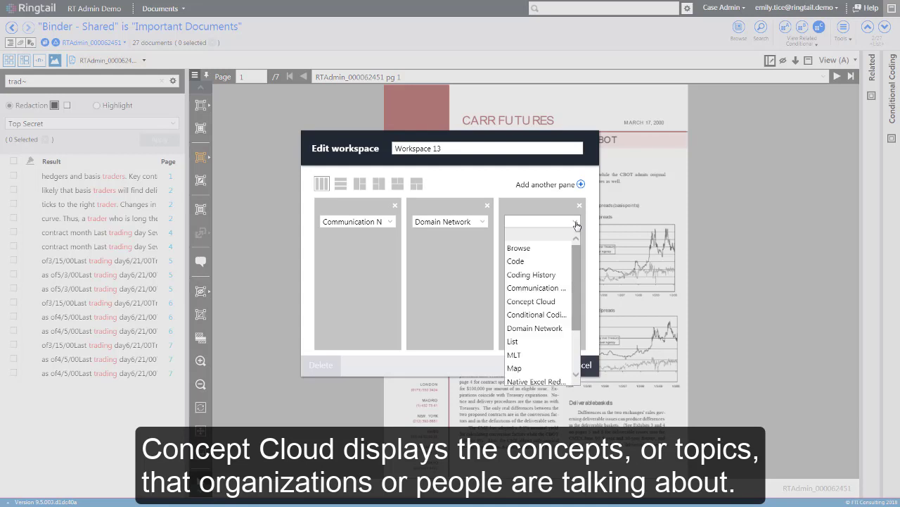
left_click(564, 305)
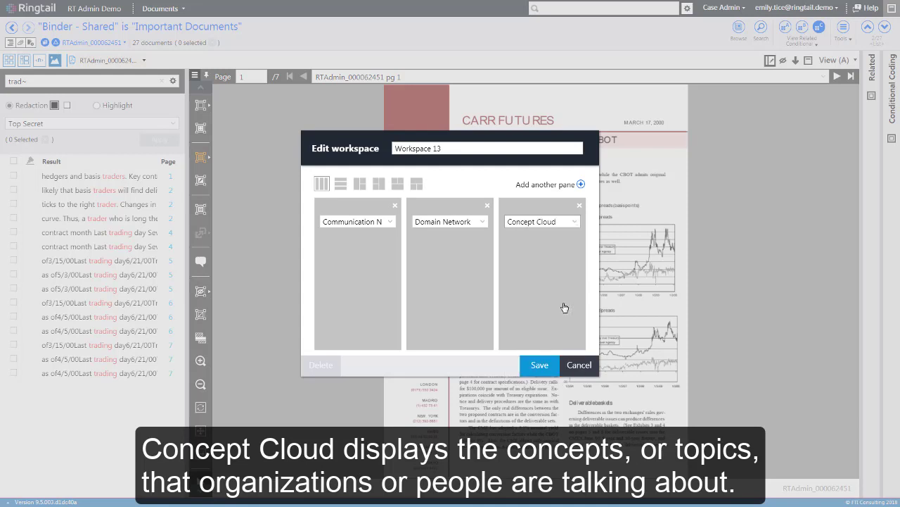
left_click(578, 365)
left_click(819, 28)
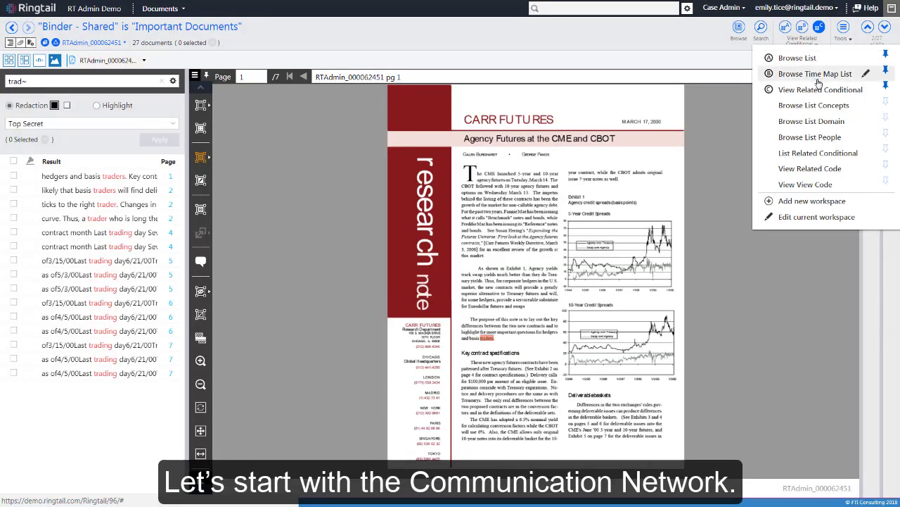
left_click(834, 138)
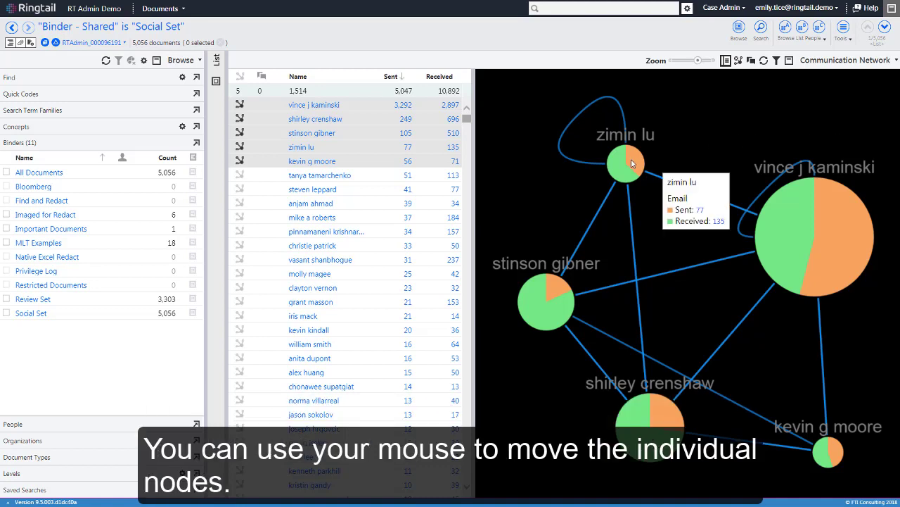
mouse_move(631, 163)
left_mouse_down()
mouse_move(690, 152)
mouse_move(641, 160)
left_mouse_up()
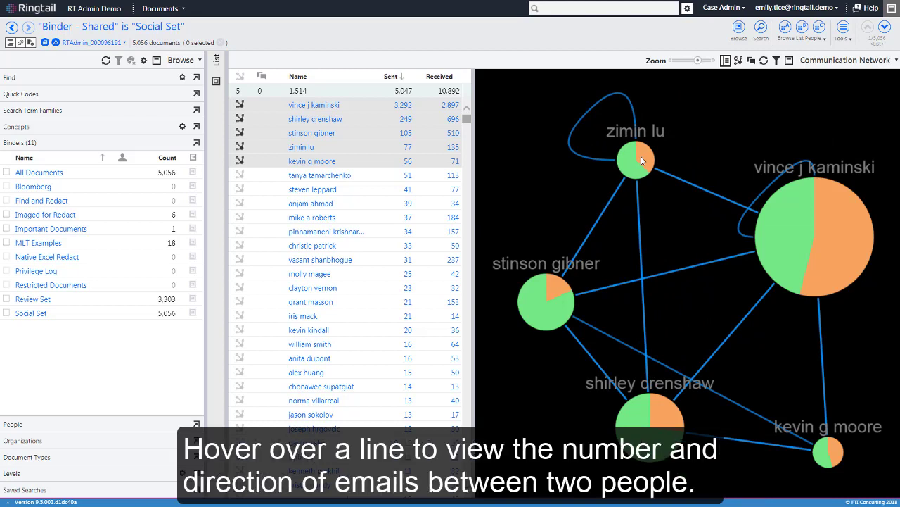
mouse_move(670, 173)
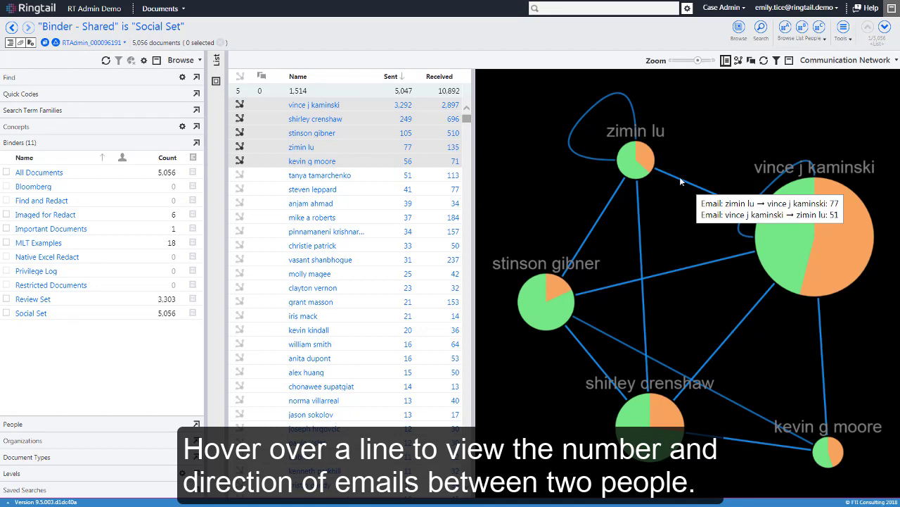
left_click(679, 176)
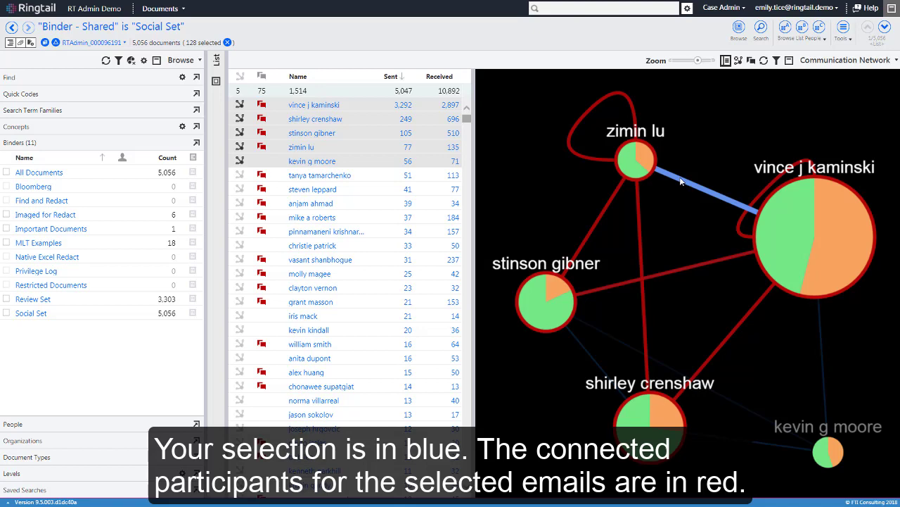
left_click(664, 192)
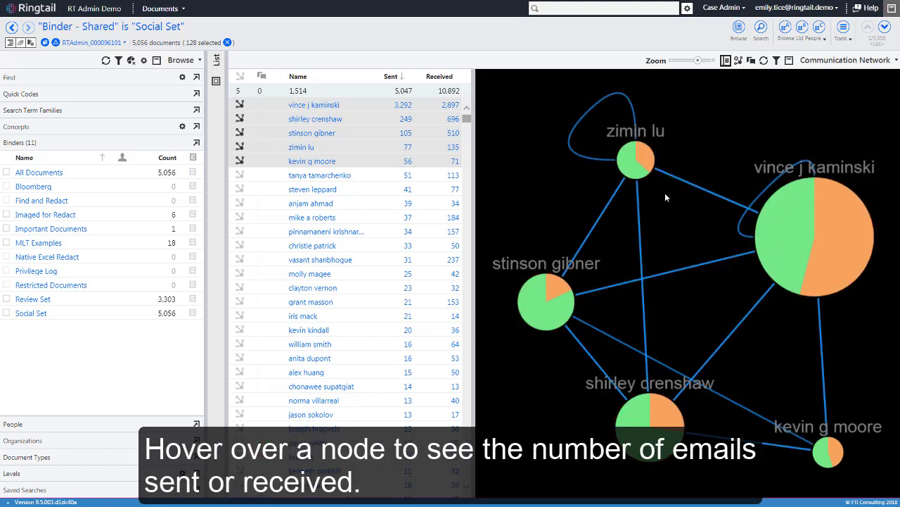
mouse_move(648, 168)
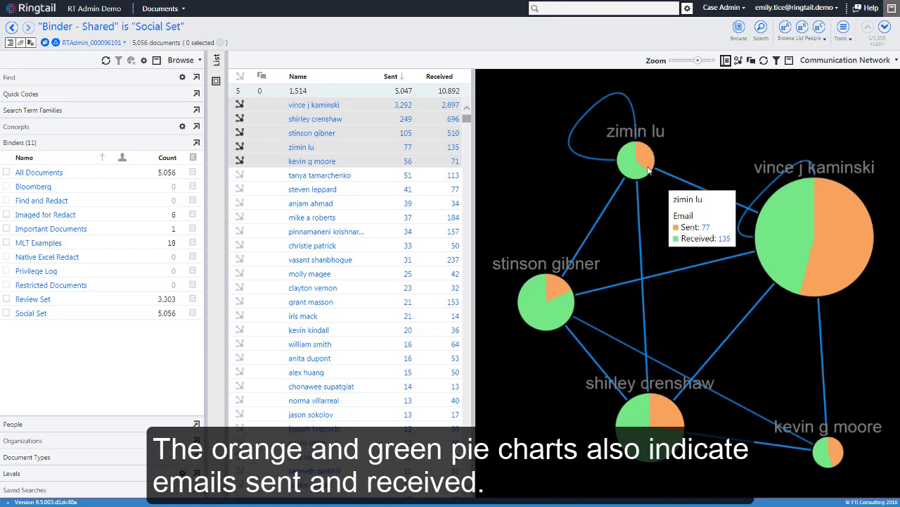
left_click(649, 171)
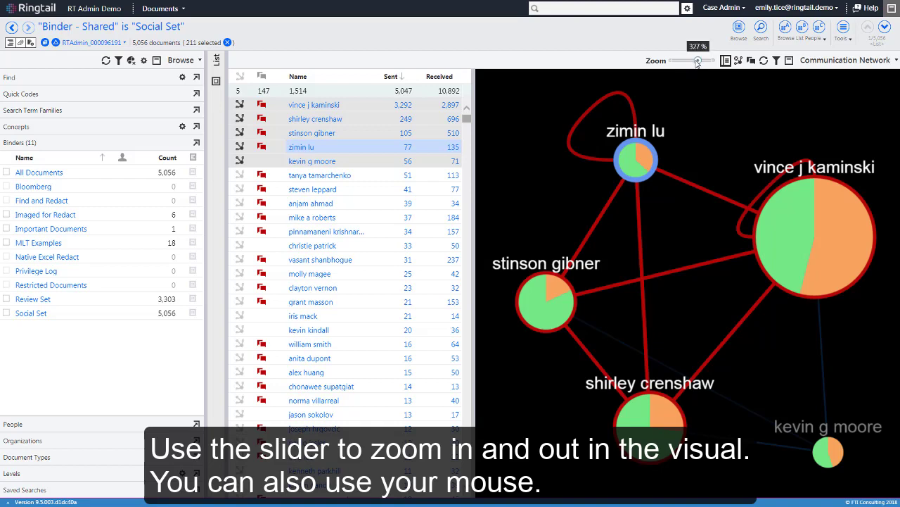
mouse_move(698, 62)
left_mouse_down()
mouse_move(710, 62)
mouse_move(697, 63)
left_mouse_up()
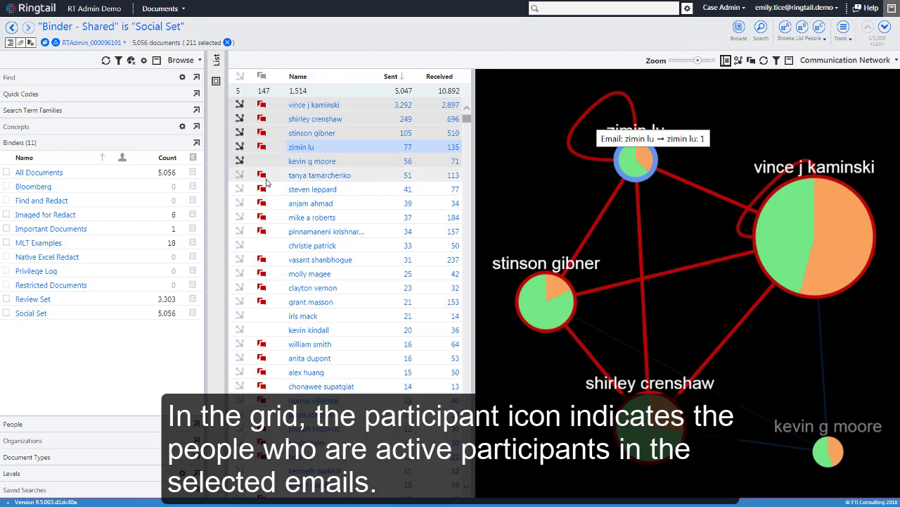
mouse_move(262, 180)
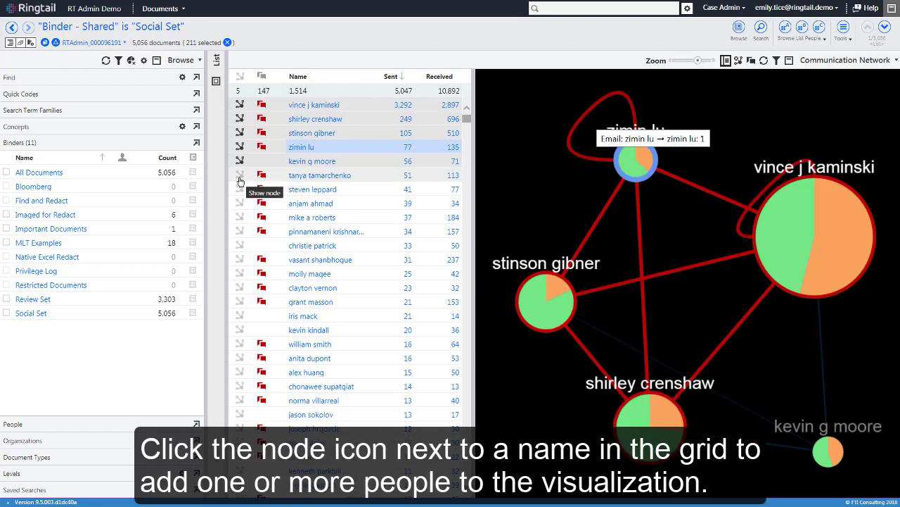
left_click(240, 178)
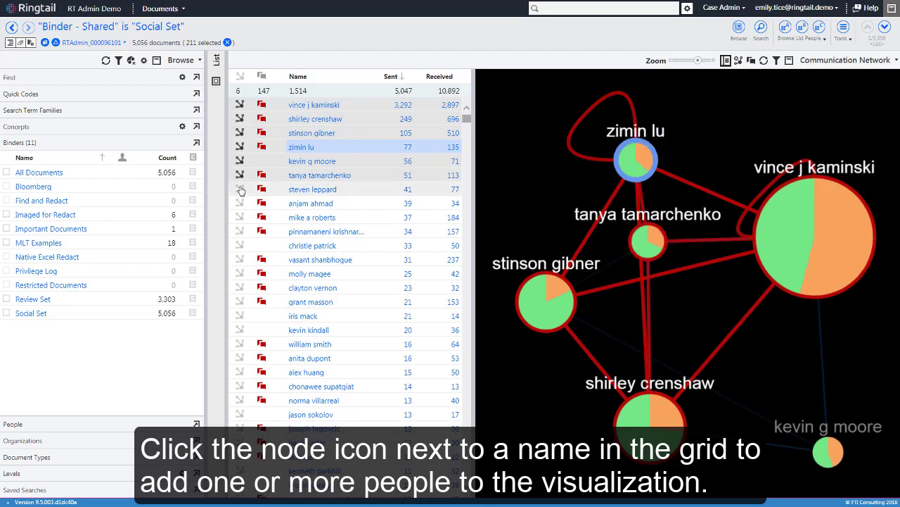
left_click(239, 190)
left_click(240, 203)
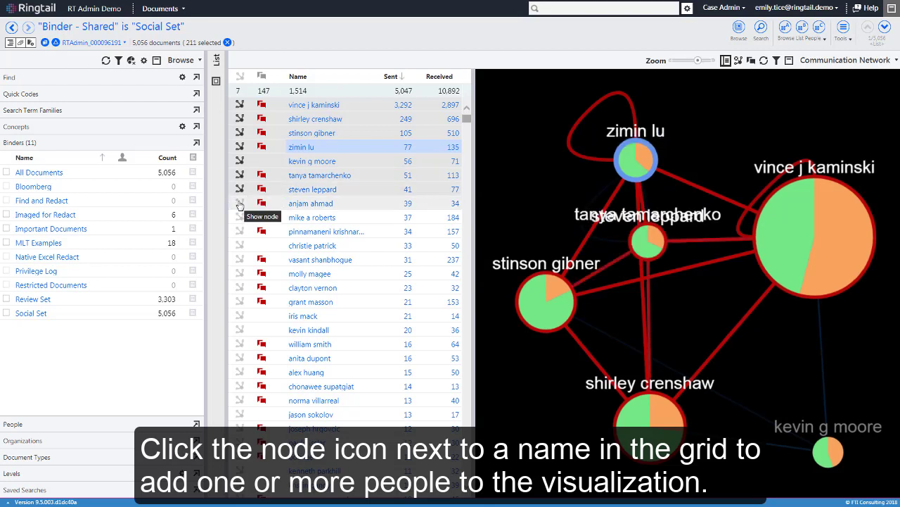
left_click(765, 62)
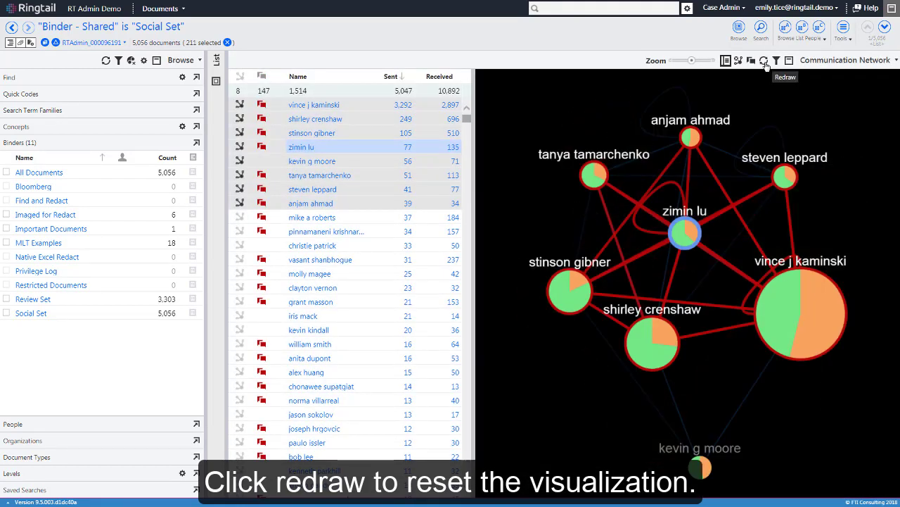
left_click(778, 115)
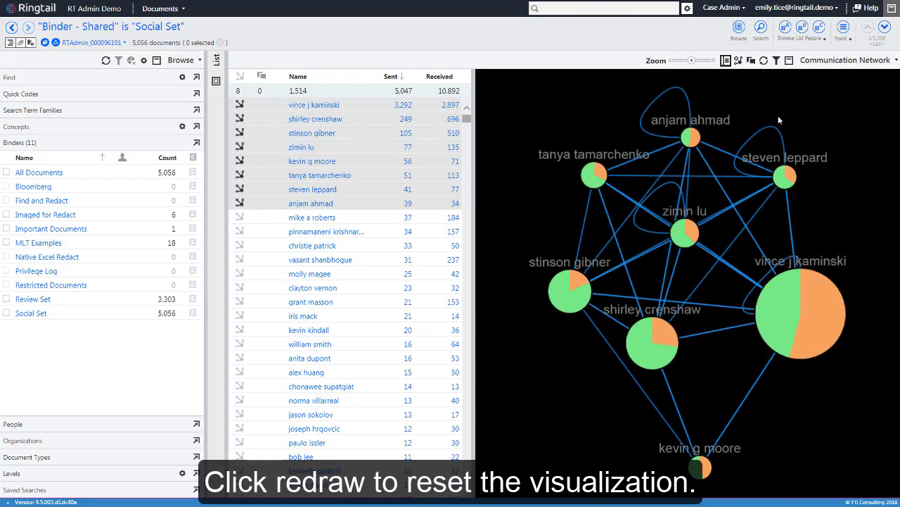
left_click(738, 62)
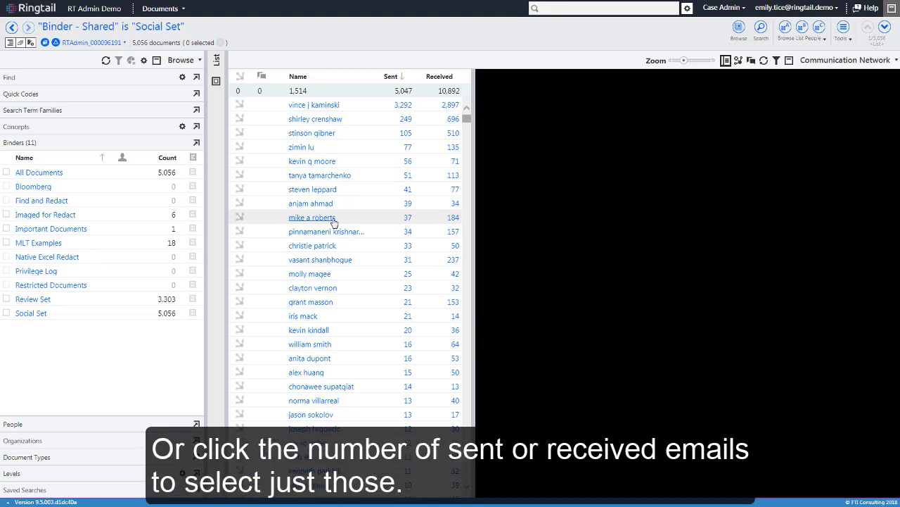
left_click(408, 219)
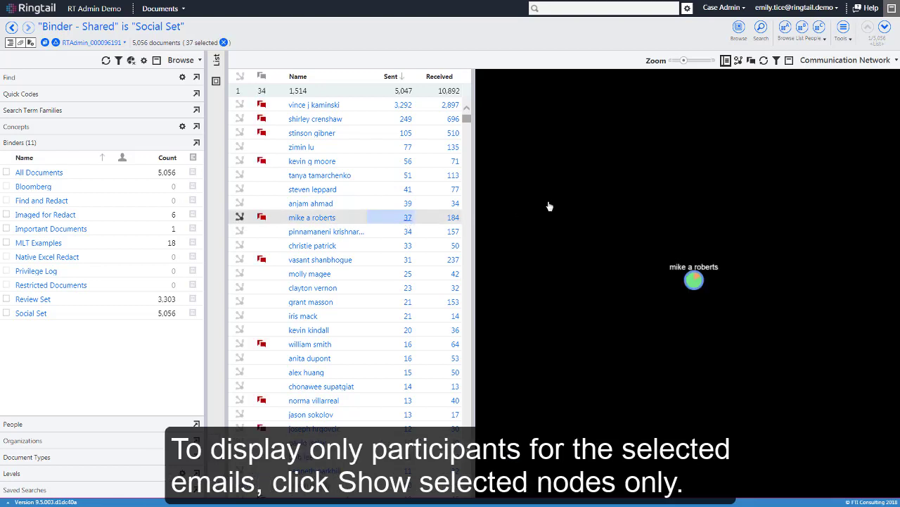
left_click(751, 61)
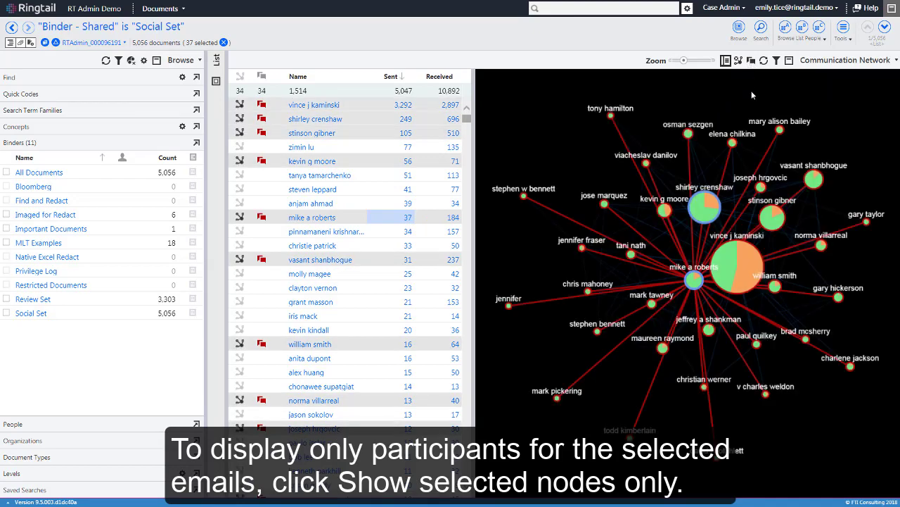
left_click(776, 61)
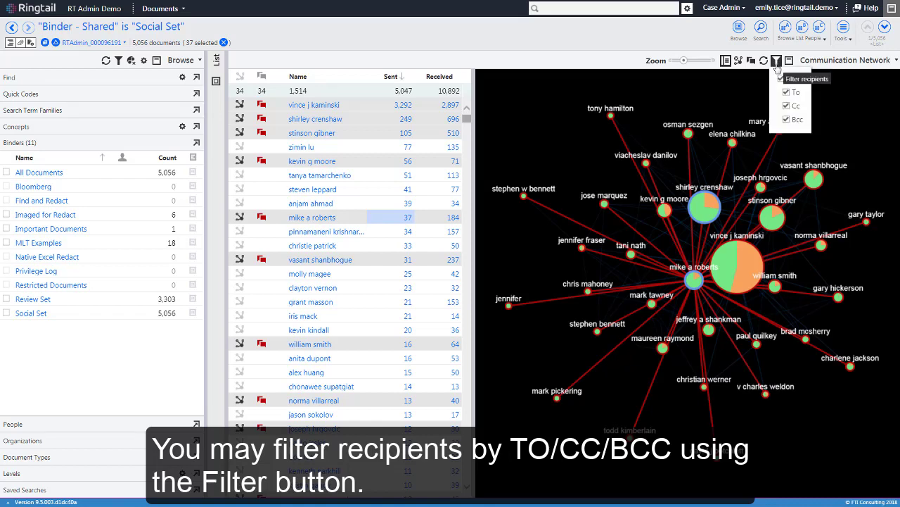
Step: Clear the selection, hide the people list, and re-lay out the network graph
left_click(824, 103)
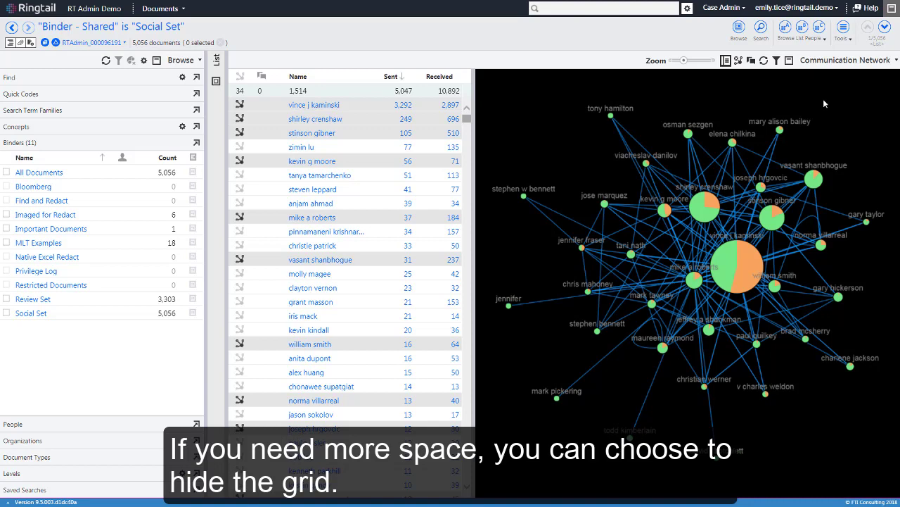
left_click(736, 63)
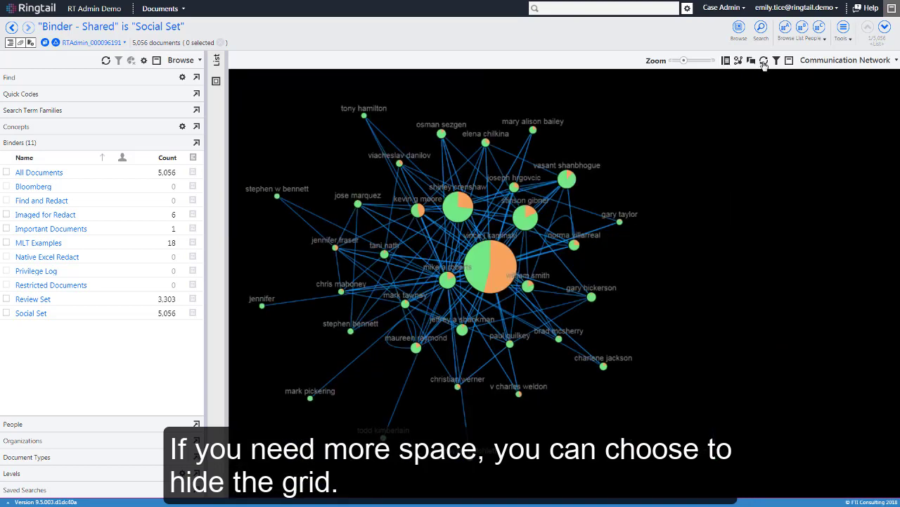
left_click(764, 63)
Step: Switch to the Browse List Domain workspace with its Domain Network graph
left_click(802, 32)
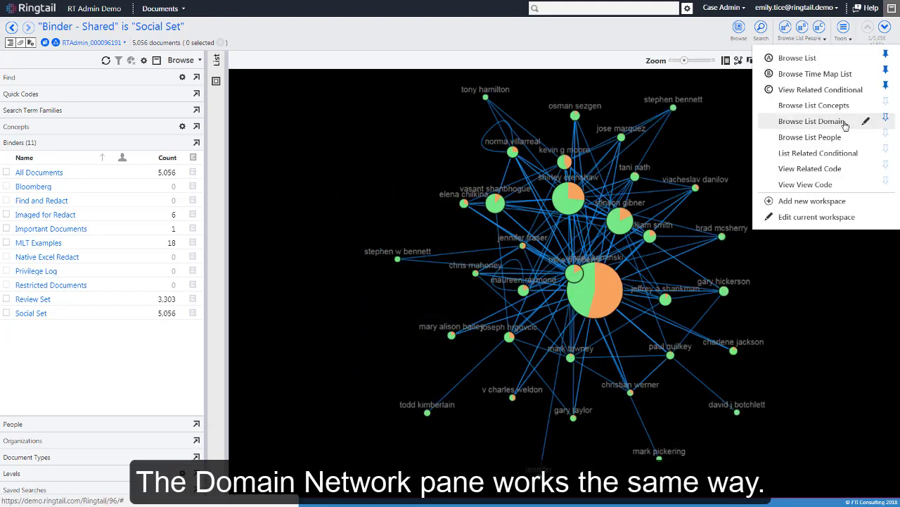
left_click(862, 120)
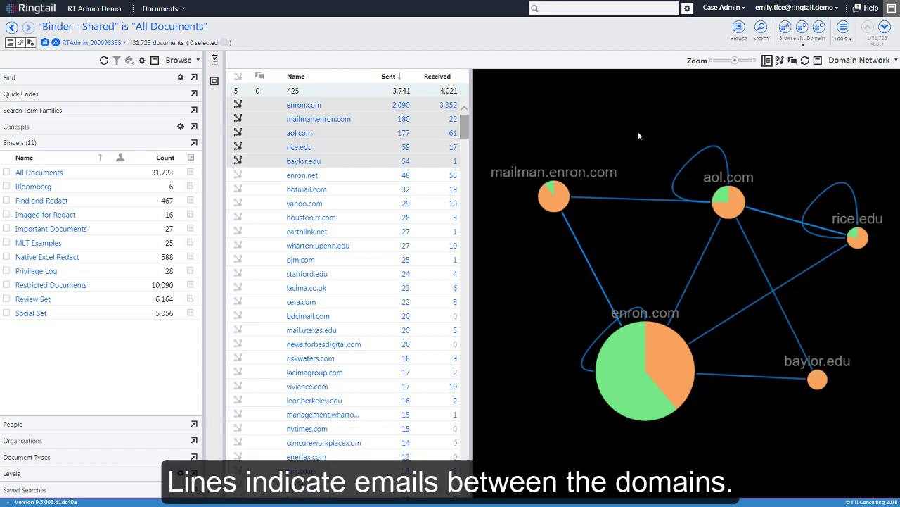
left_click(804, 48)
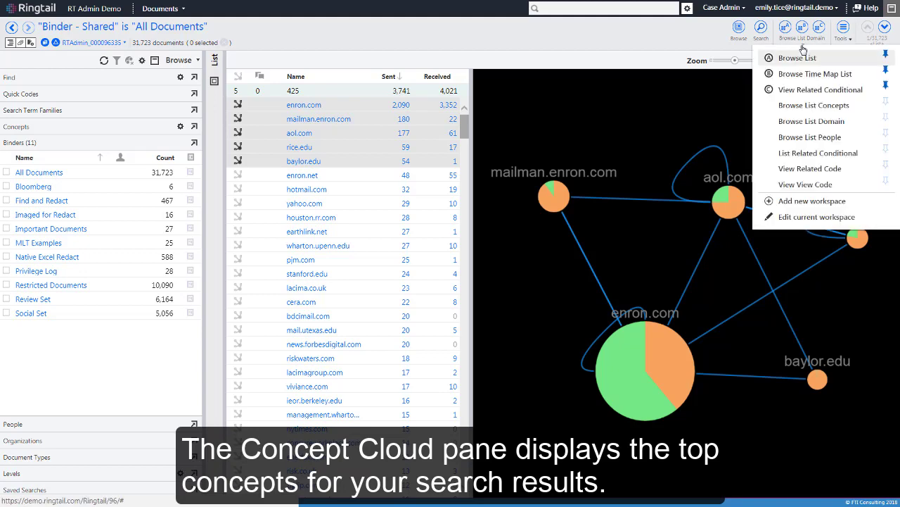
Step: Select the fuel cells concept's documents and show the concept cloud for just those 10
left_click(810, 106)
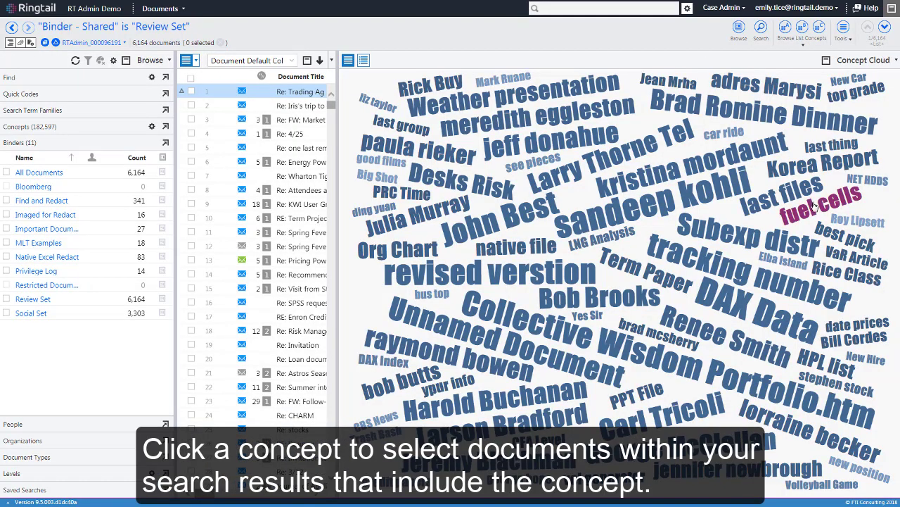
left_click(814, 204)
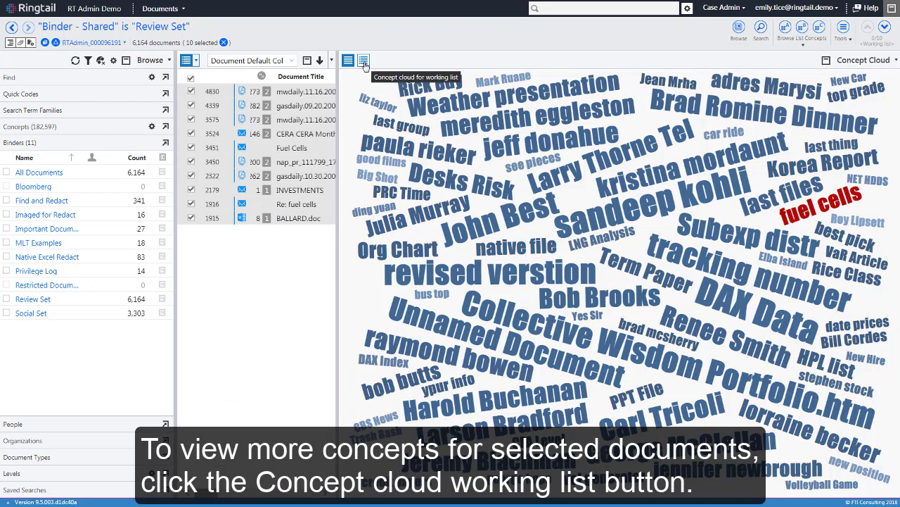
left_click(363, 61)
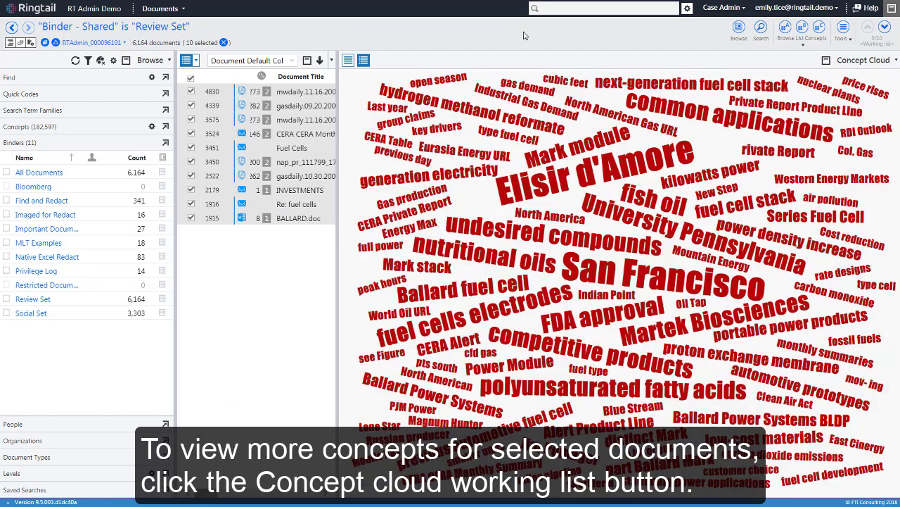
left_click(803, 35)
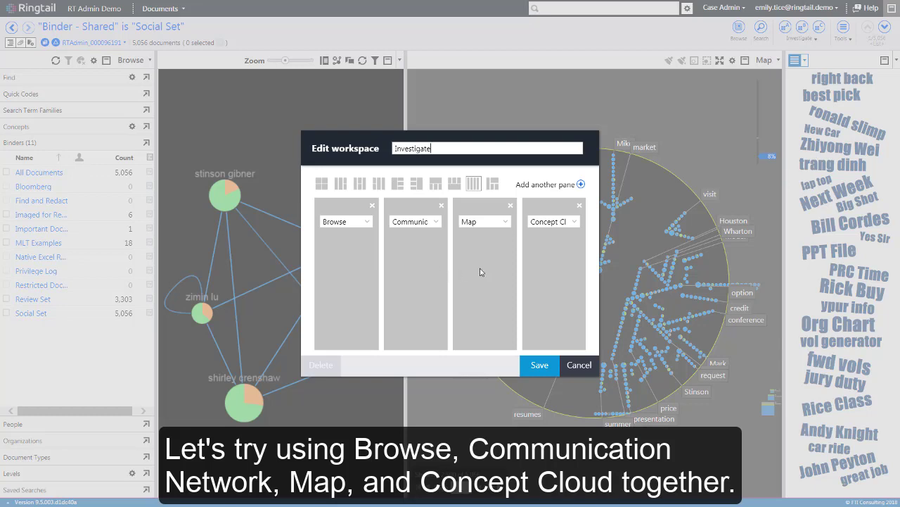
Step: Save the four-pane Investigate workspace, select one network link's emails, and cluster them on the Map
left_click(540, 366)
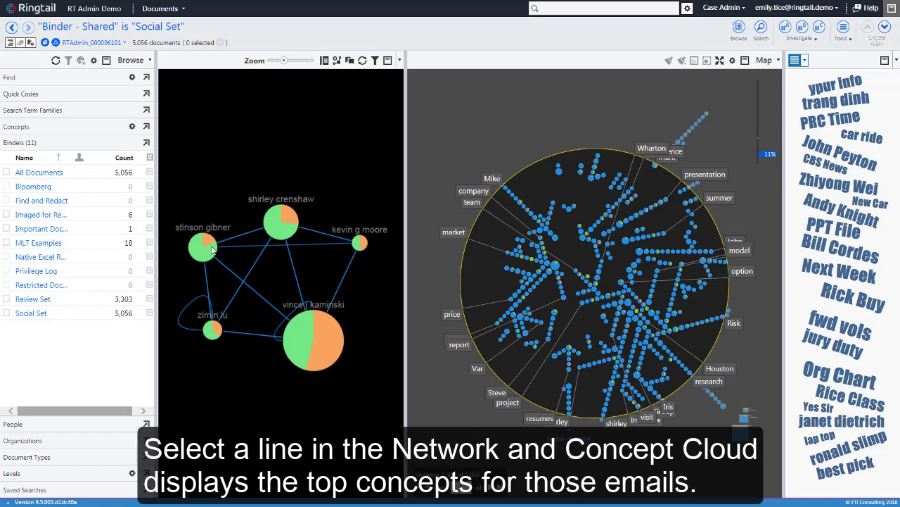
left_click(224, 268)
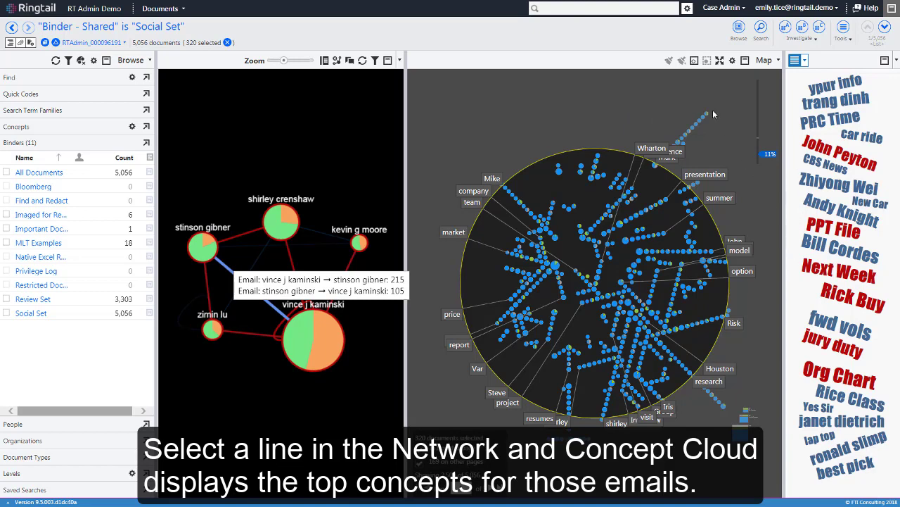
left_click(695, 62)
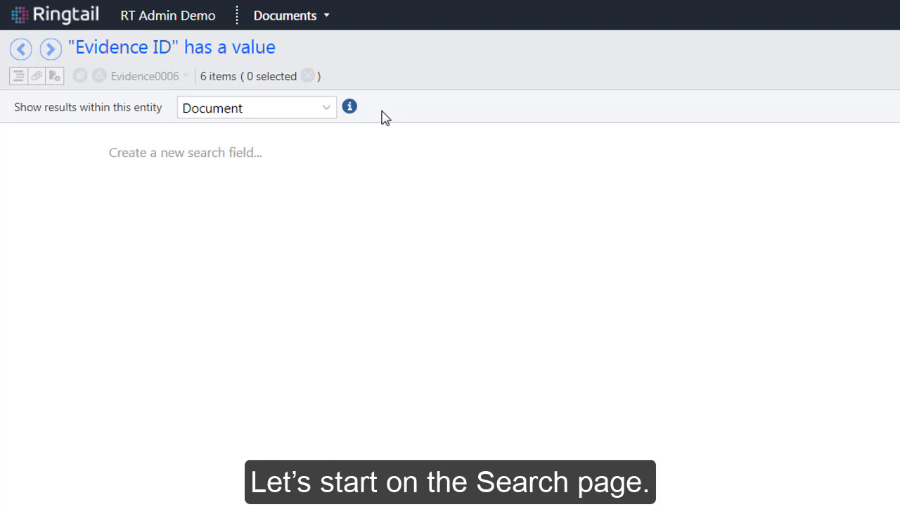
Step: Search within the Evidence entity for records whose Evidence ID has a value
left_click(330, 118)
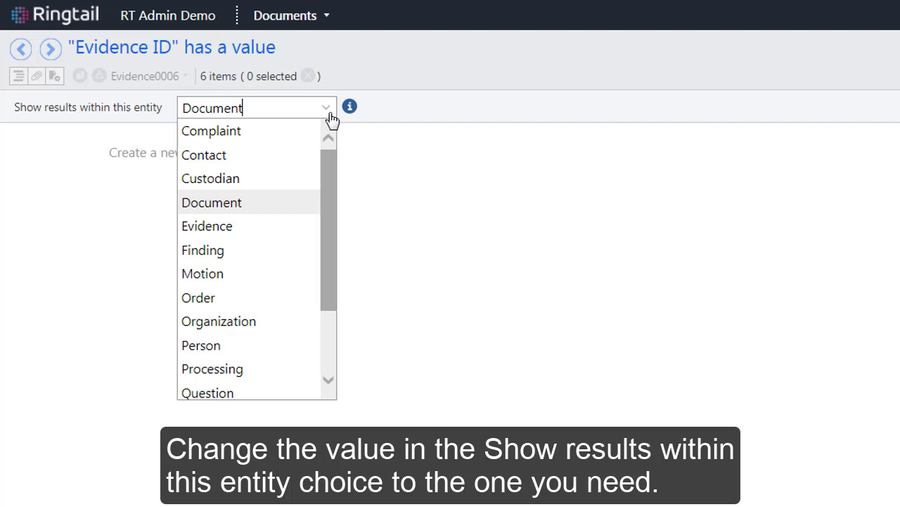
left_click(309, 233)
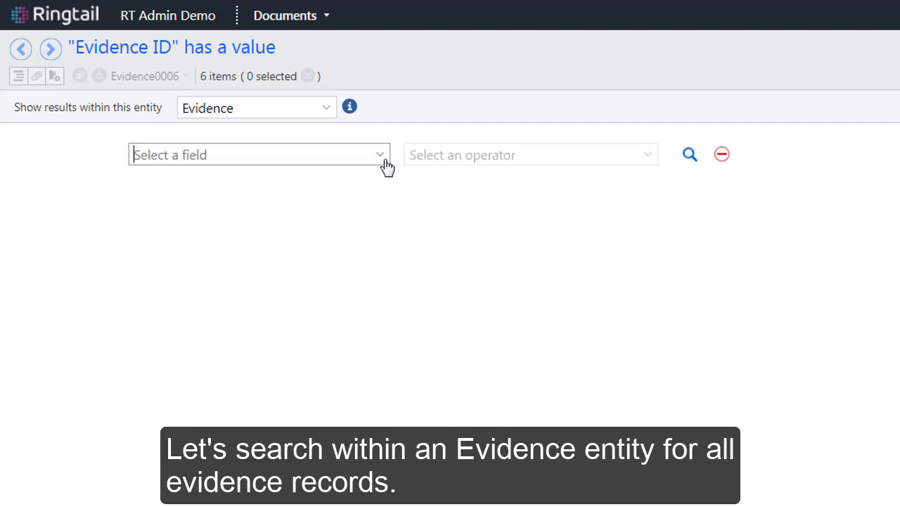
left_click(386, 161)
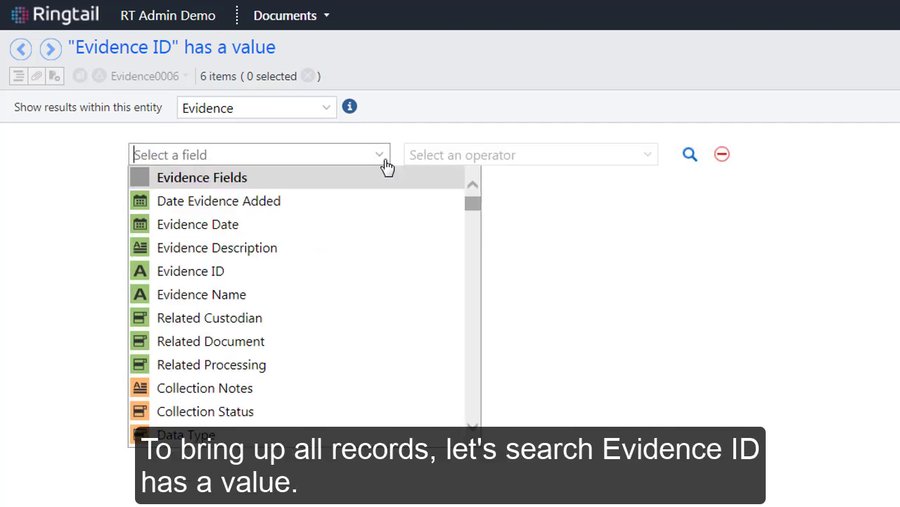
left_click(417, 273)
left_click(649, 155)
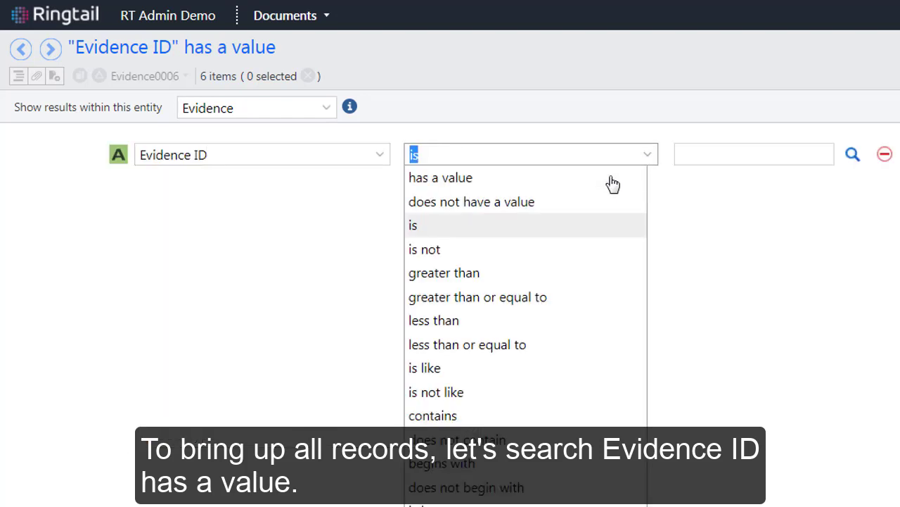
left_click(609, 179)
key("Return")
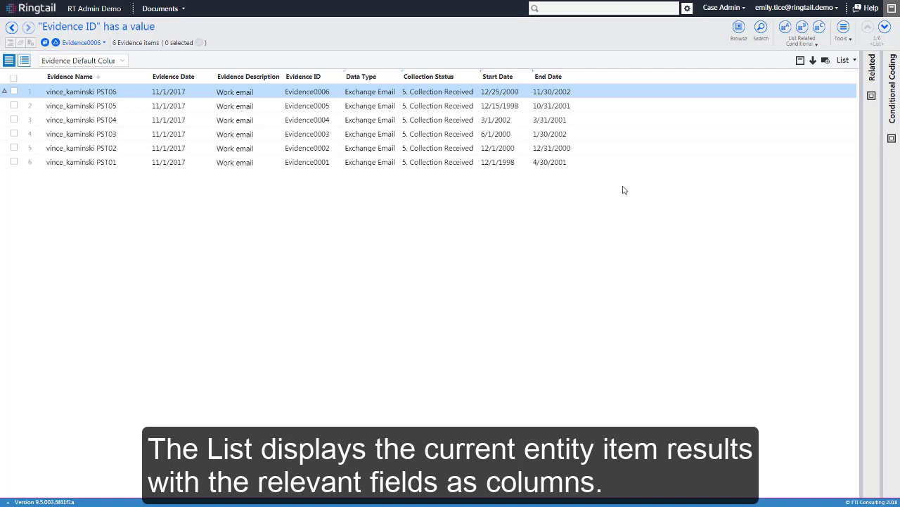
Step: Add a new Evidence item, Evidence0012, and expand its Conditional Coding pane
left_click(826, 62)
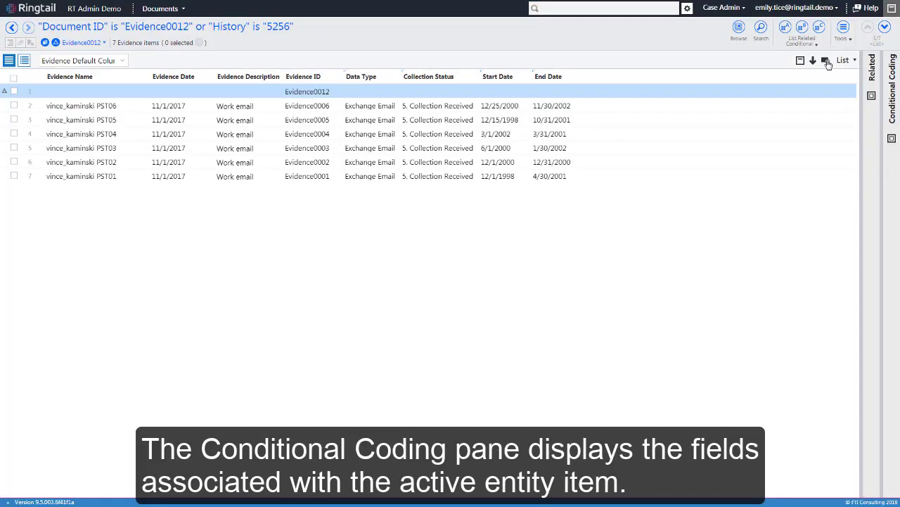
left_click(891, 140)
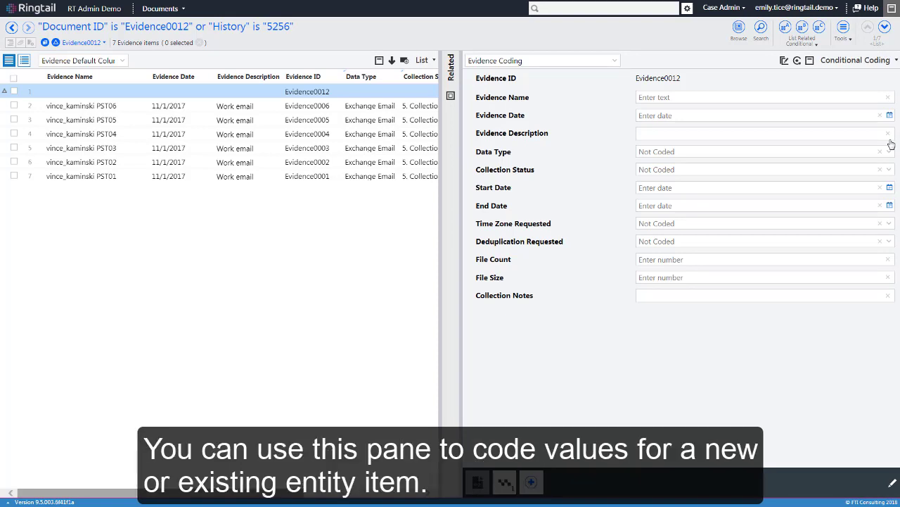
Step: Enter the custodian's PST as Evidence Name, today's date, and description 'Home email'
left_click(674, 96)
type("vince_")
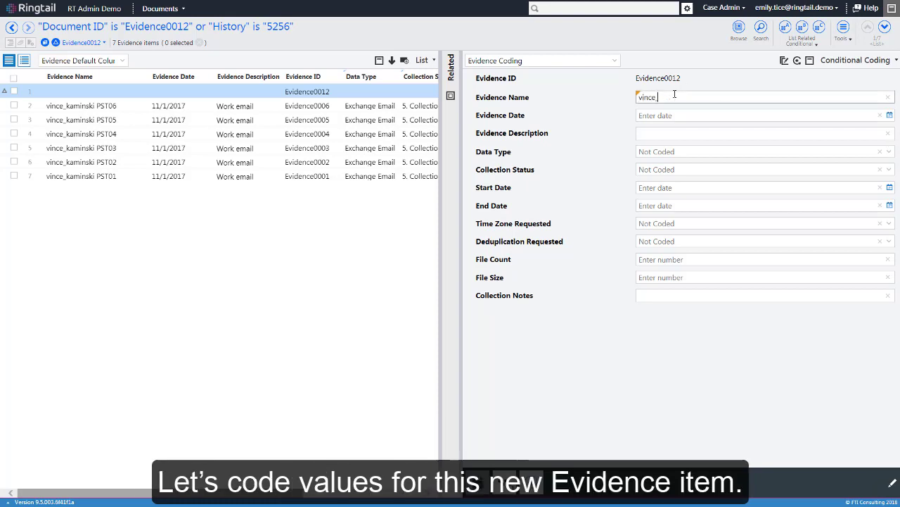
type("kaminski PST 007")
left_click(669, 115)
left_click(684, 232)
left_click(688, 137)
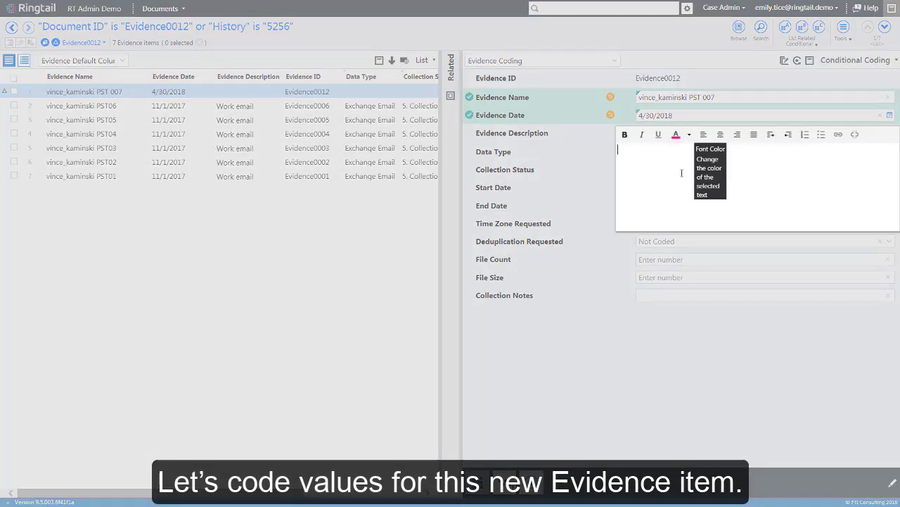
type("Home email")
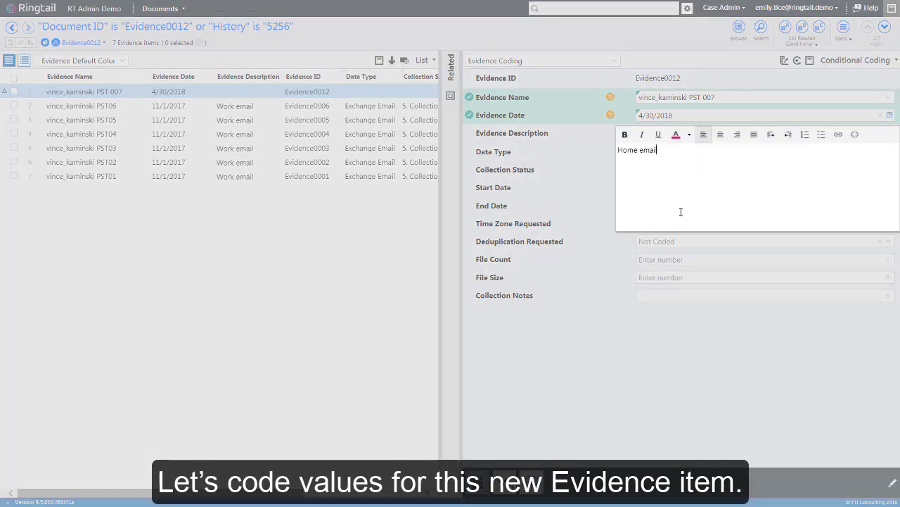
left_click(602, 190)
Step: Set Data Type Exchange Email, status 1. Collection Requested, dates 1/1/2001 to 12/31/2001
left_click(890, 152)
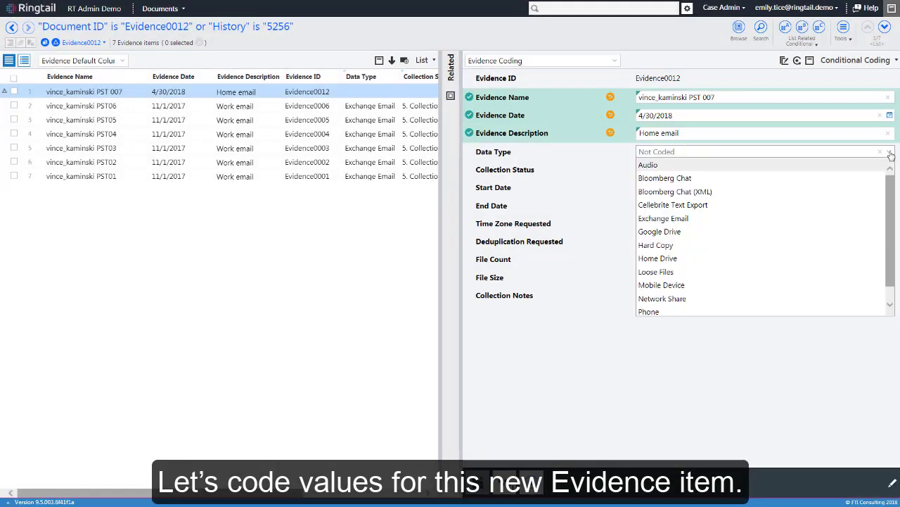
left_click(874, 218)
left_click(890, 169)
left_click(875, 187)
key("Tab")
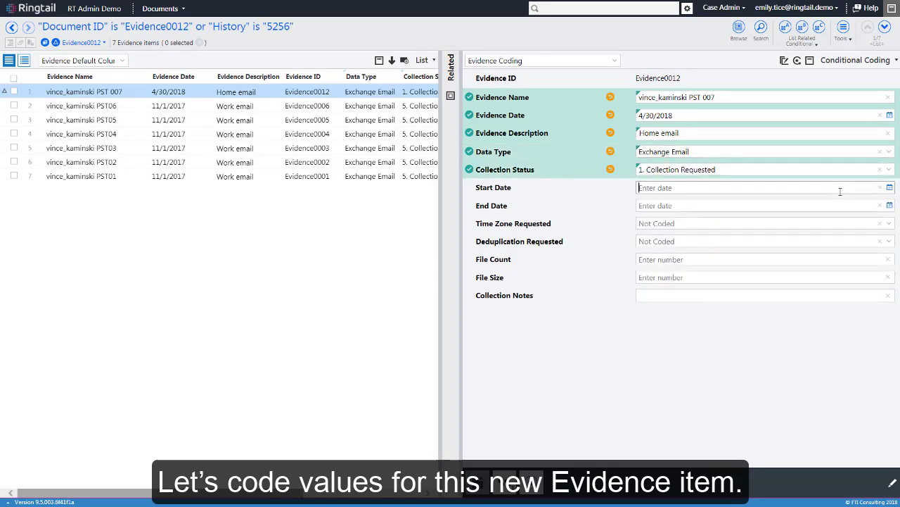
type("1/1/2001")
key("Tab")
type("12/31/2001")
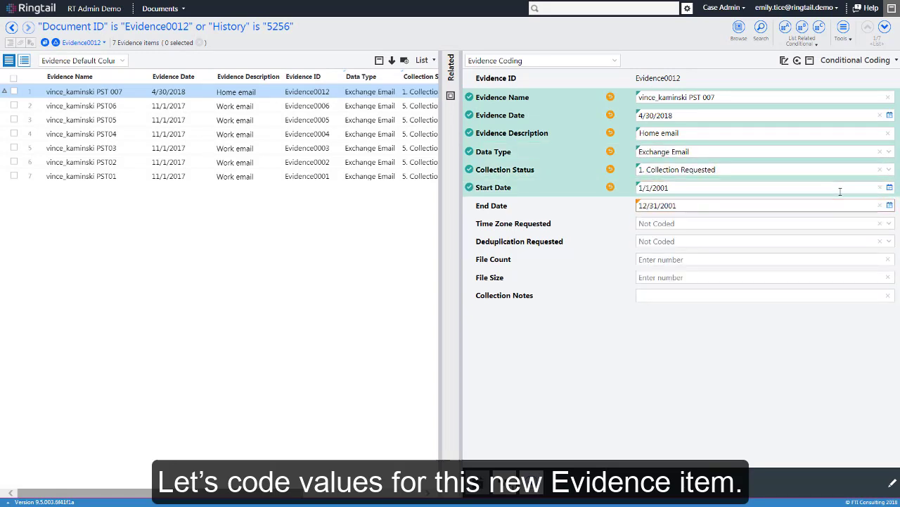
key("Tab")
key("Tab")
Step: Set Deduplication to Case, File Count 34634265, File Size 2354232, and Collection Notes 'urgent'
left_click(774, 258)
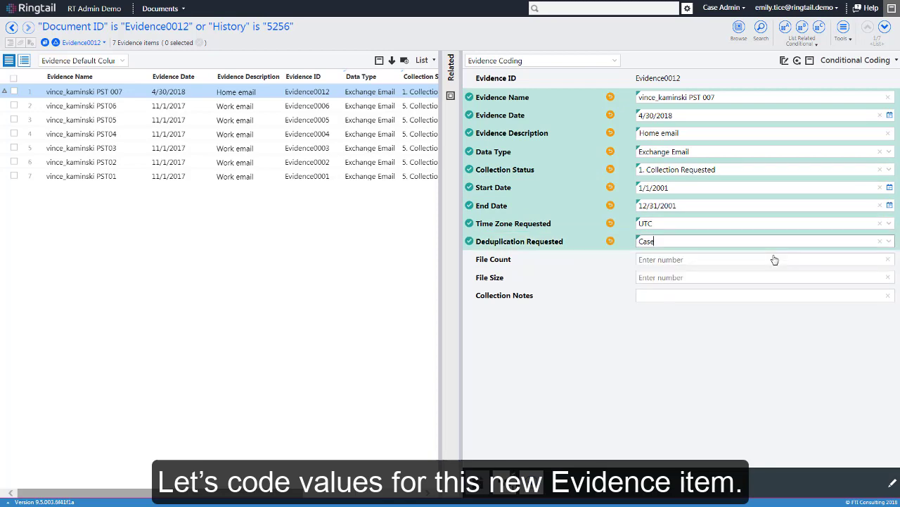
left_click(766, 259)
type("34634265")
left_click(762, 277)
type("2354232")
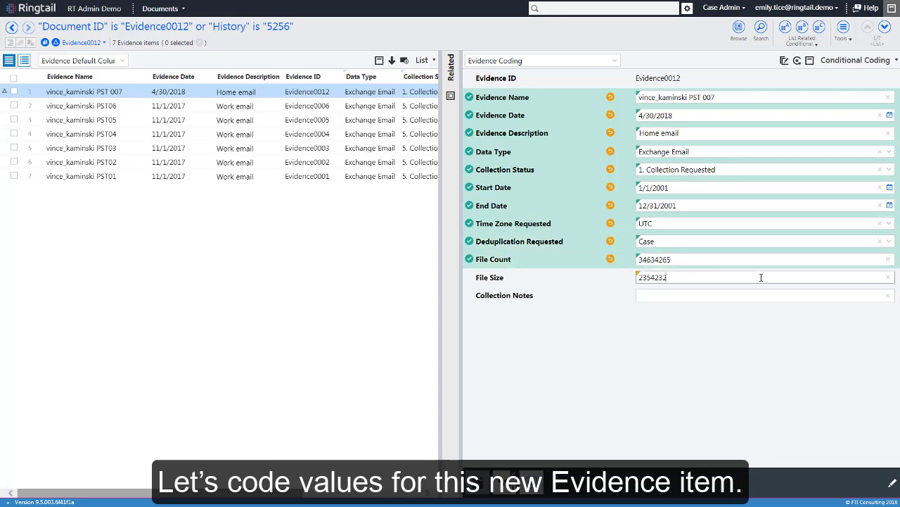
left_click(742, 300)
type("urgent")
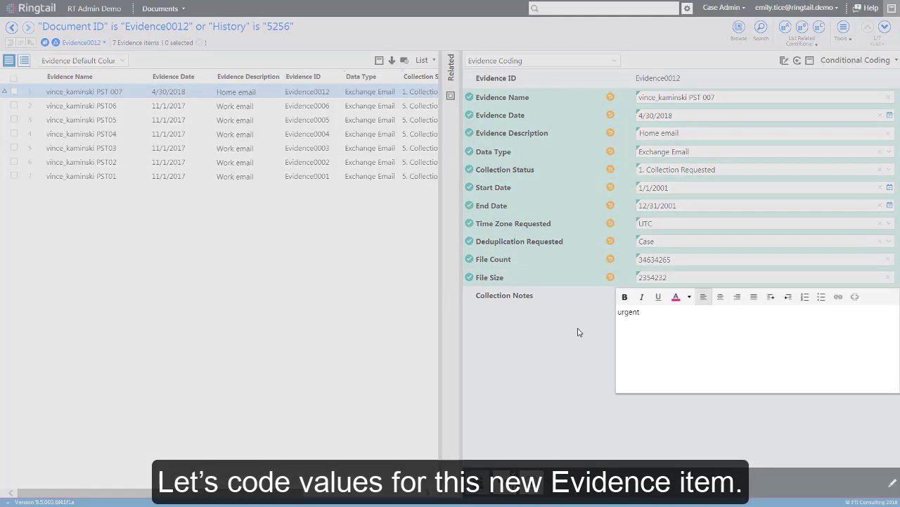
left_click(579, 332)
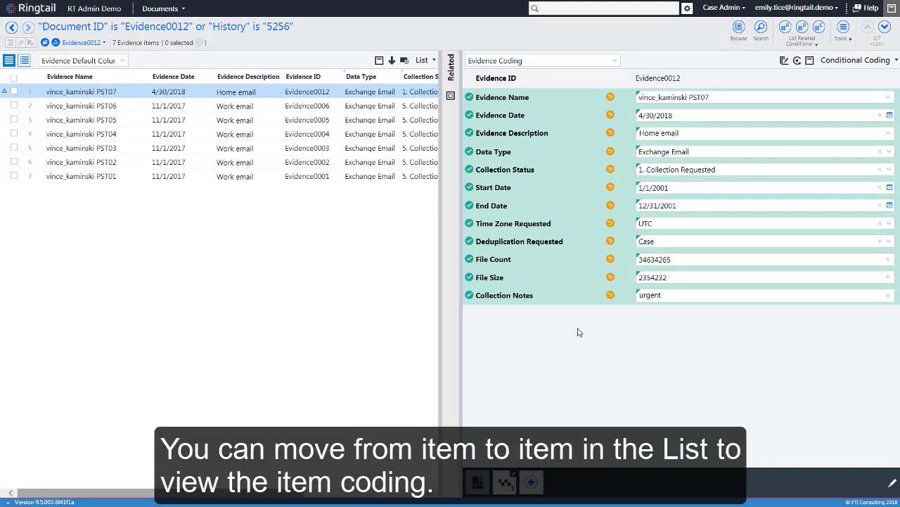
Step: Move to Evidence0005 and expand the Related pane listing its custodian, documents and processing
left_click(886, 31)
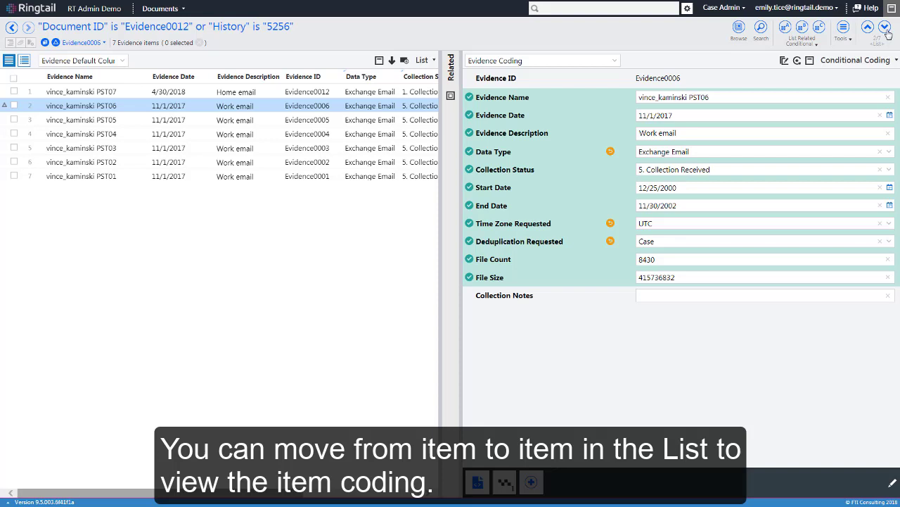
left_click(886, 30)
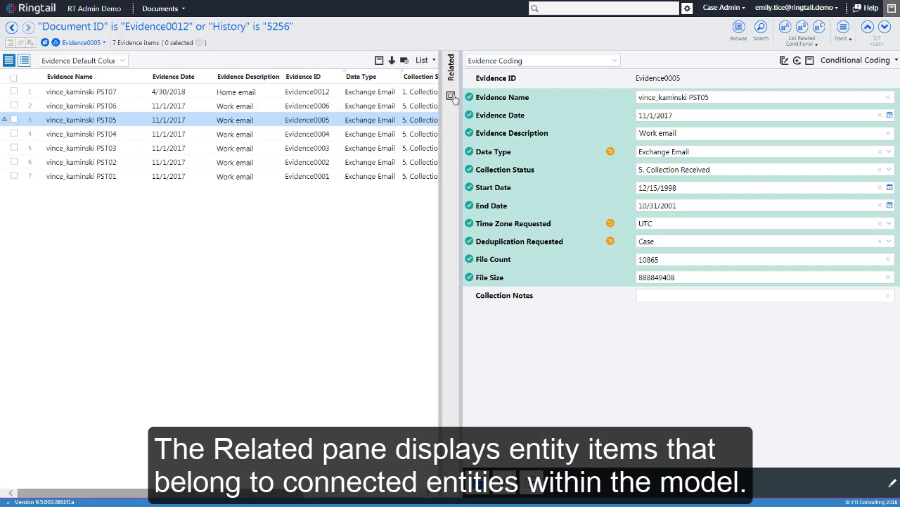
left_click(451, 96)
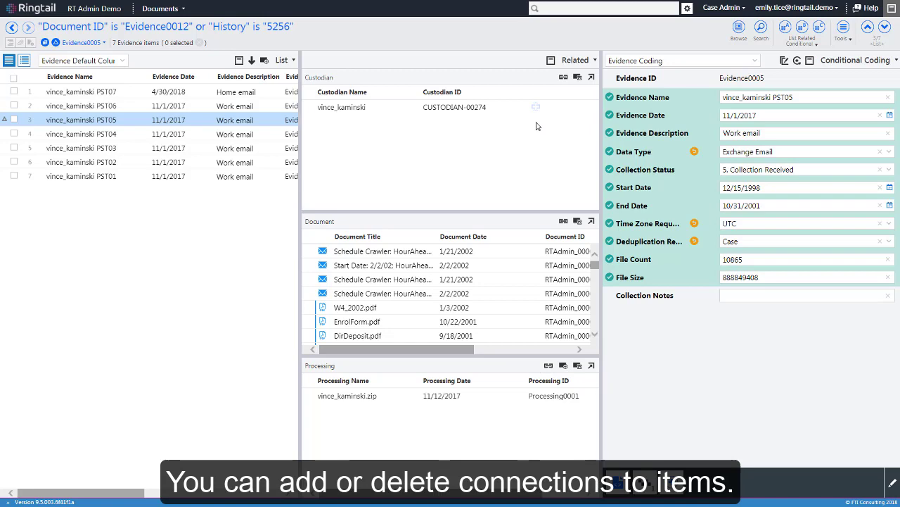
left_click(563, 79)
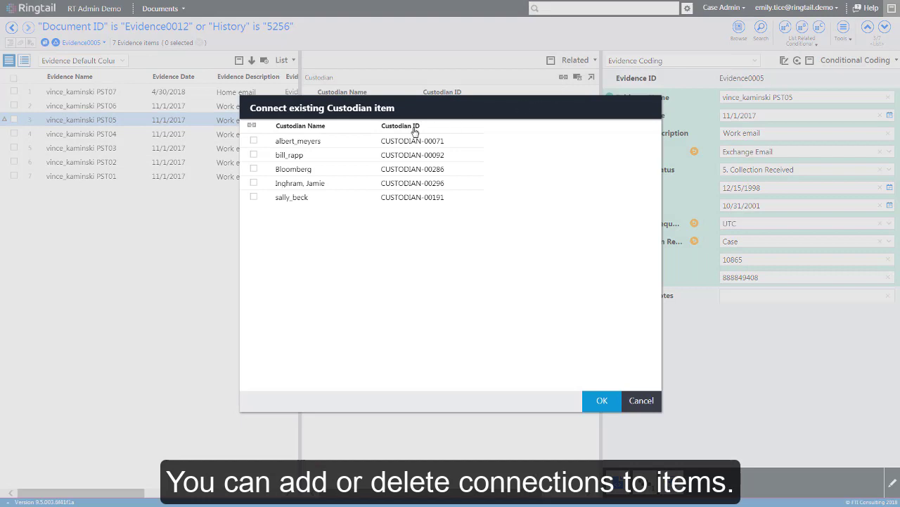
left_click(254, 141)
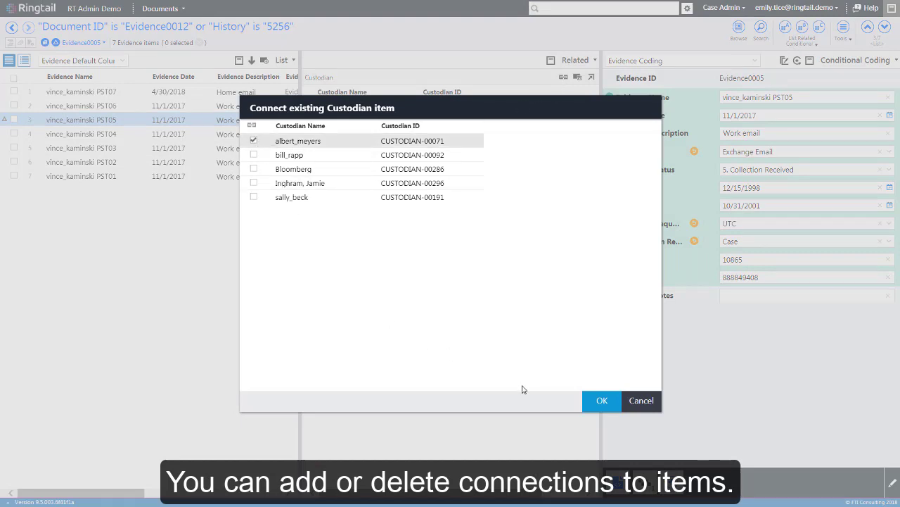
left_click(604, 406)
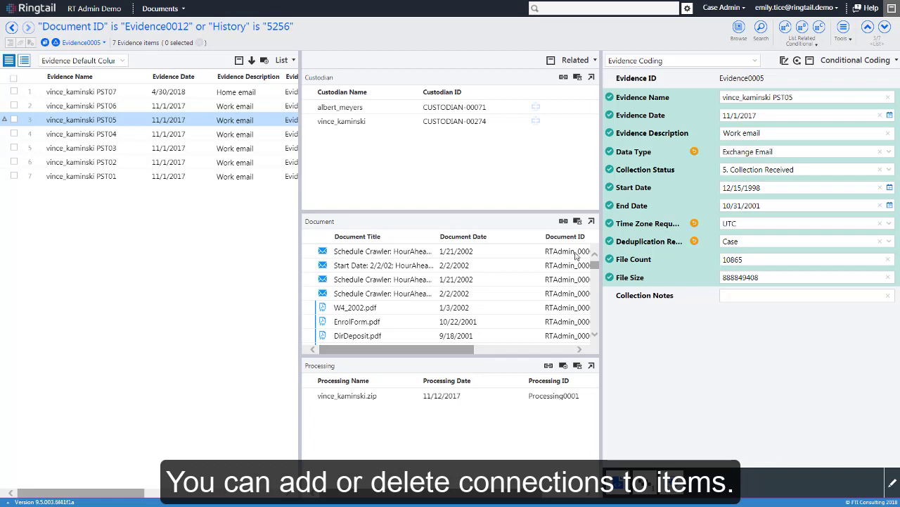
left_click(536, 107)
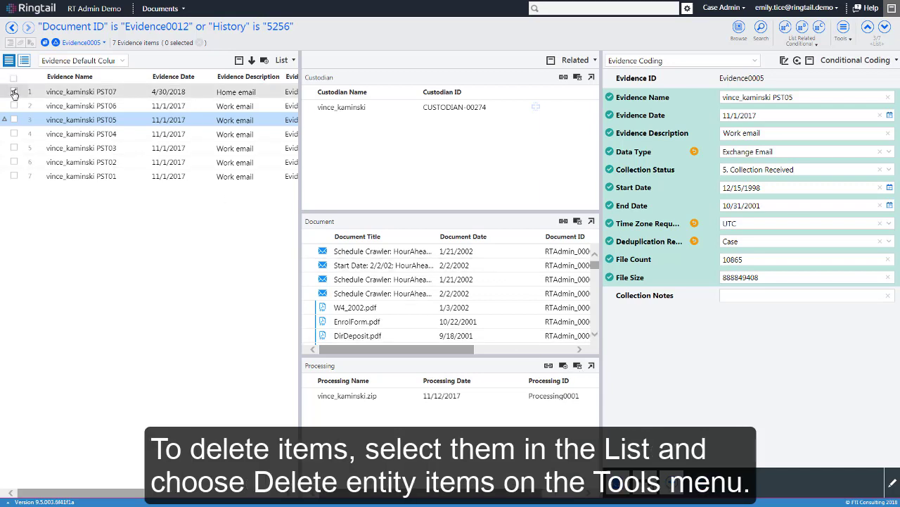
Step: Delete Evidence0012 with Tools > Delete entity items, confirm, and refresh the list
left_click(14, 92)
left_click(843, 42)
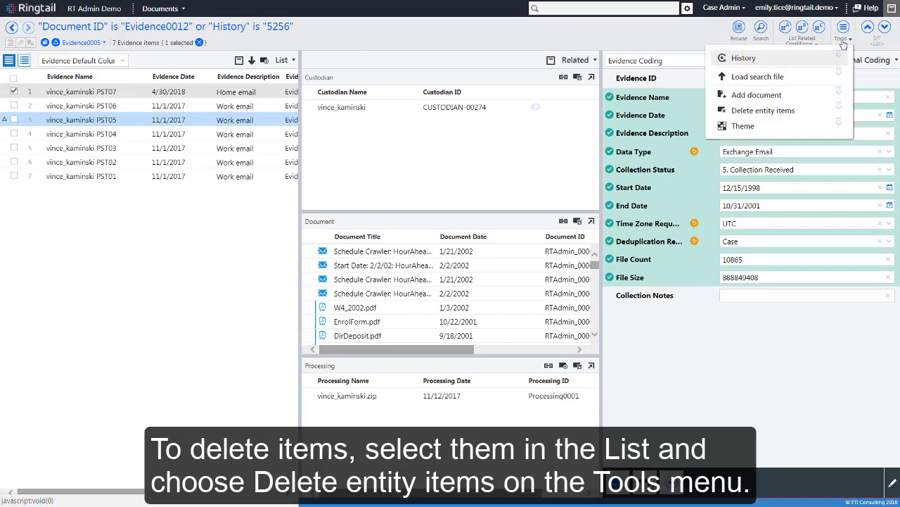
left_click(788, 116)
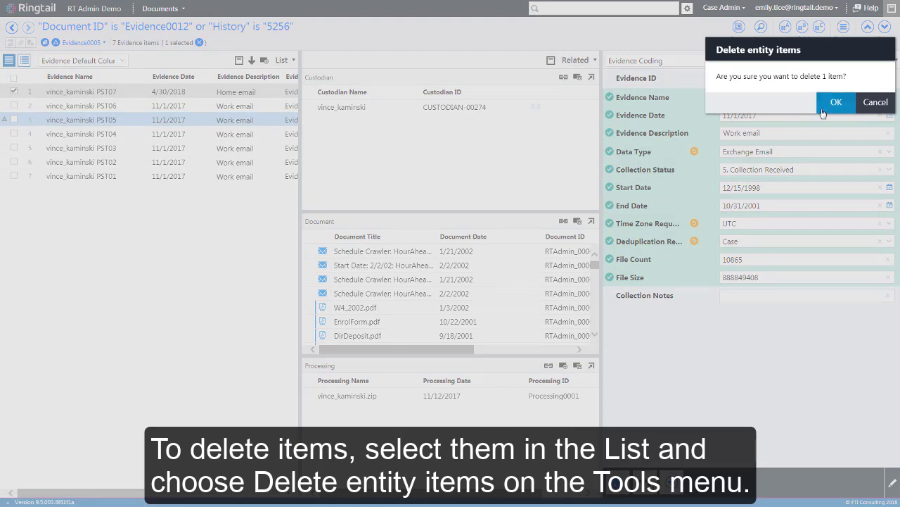
left_click(823, 109)
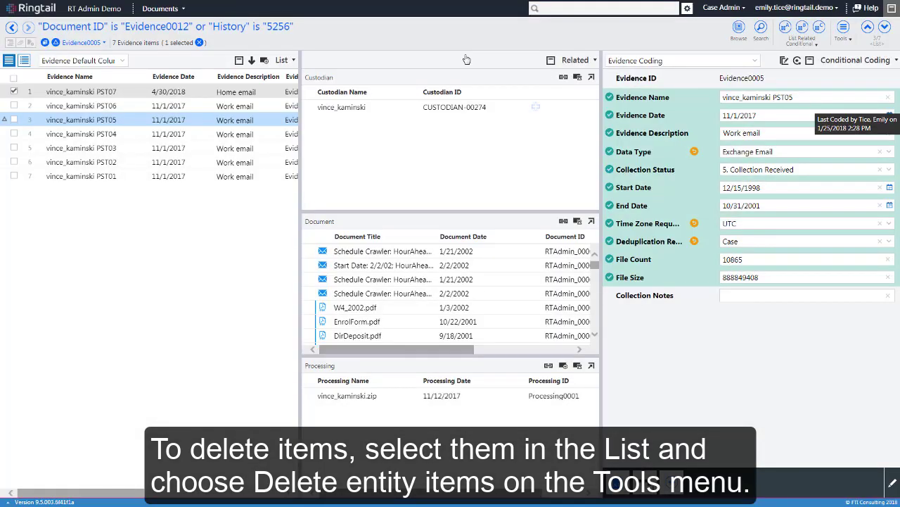
left_click(284, 60)
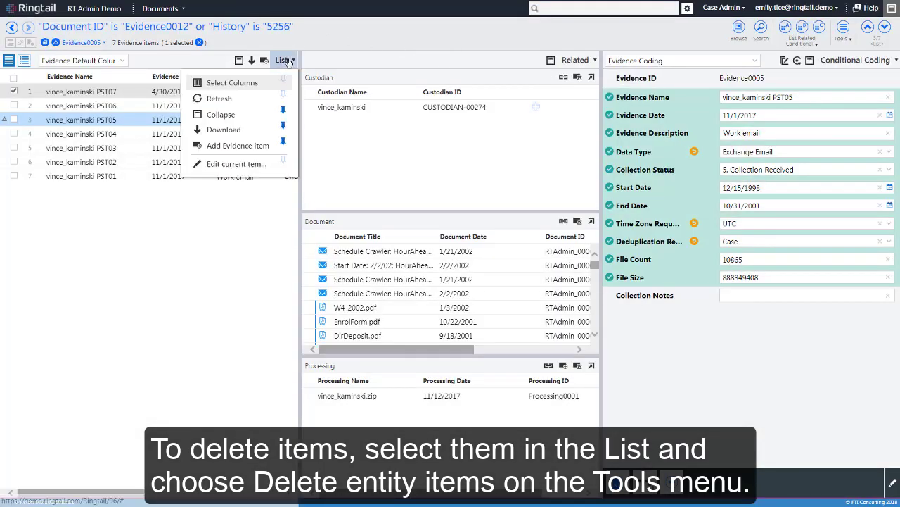
left_click(222, 98)
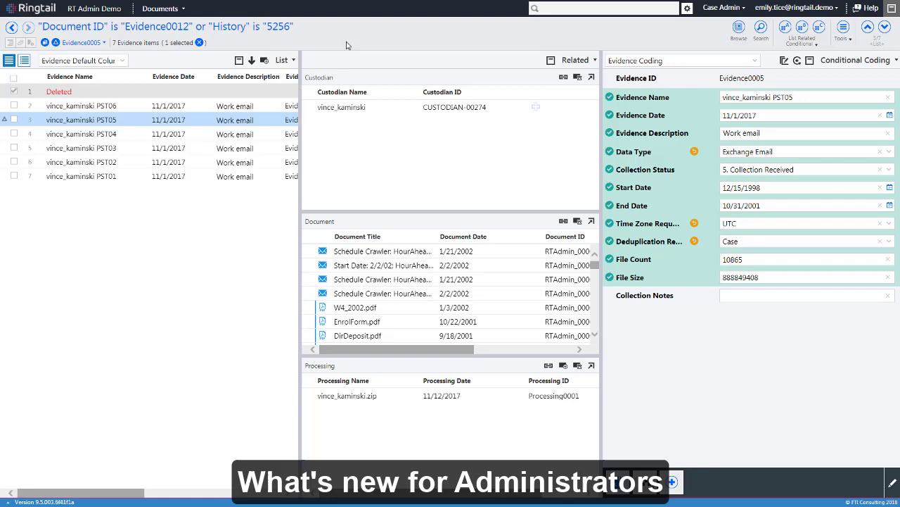
Step: Go to Analysis > Populations and Samples and open the population's predictive coding page
left_click(161, 8)
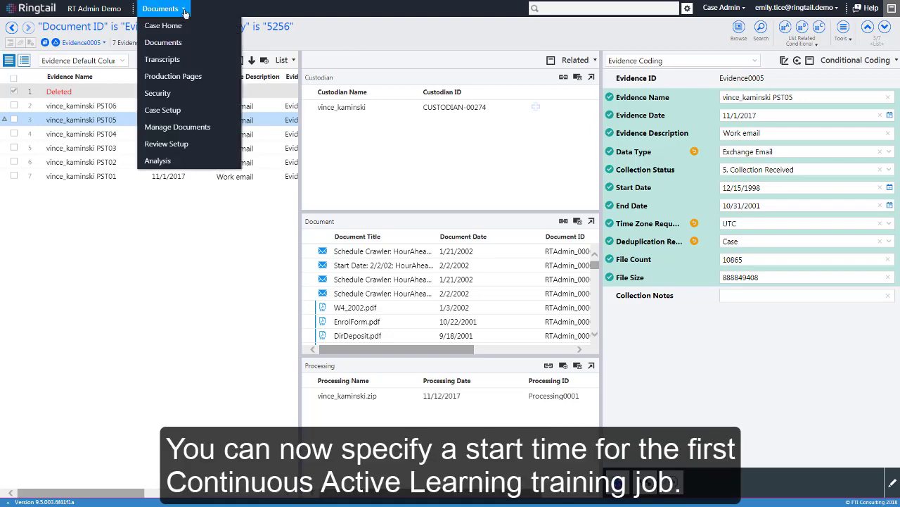
left_click(208, 161)
left_click(75, 114)
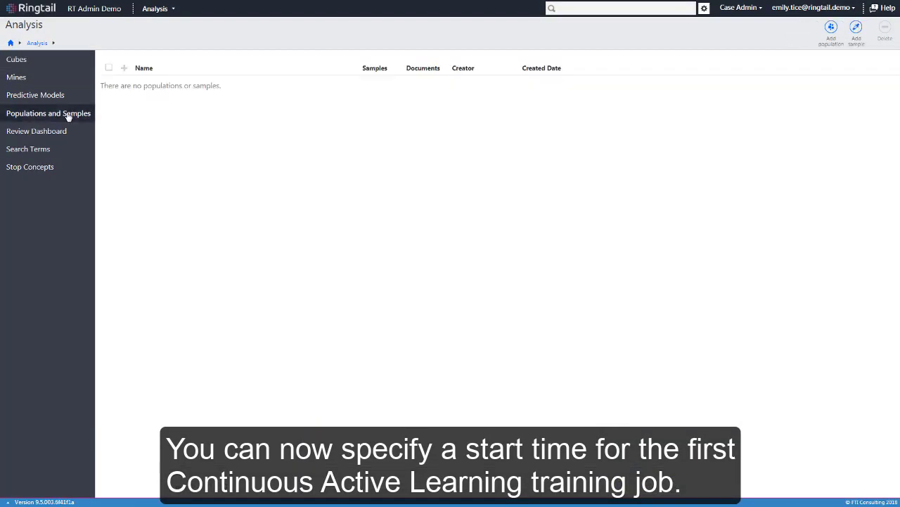
left_click(138, 96)
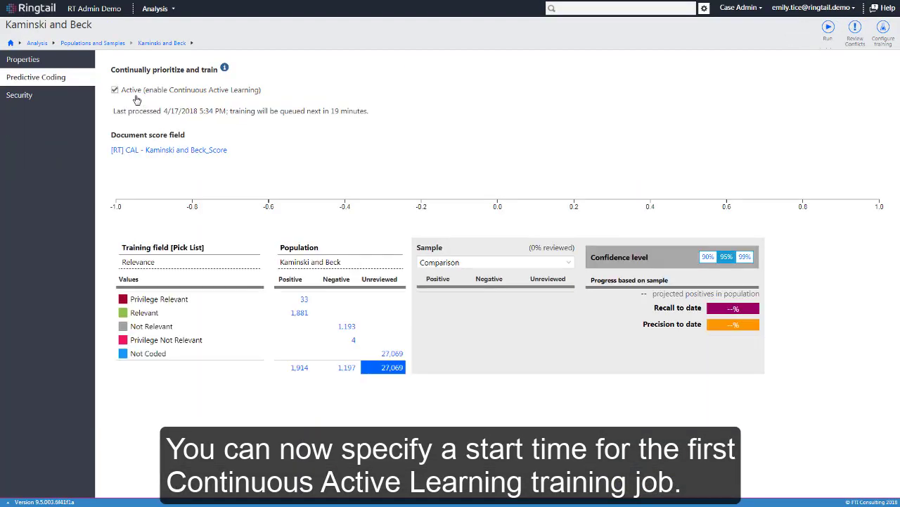
Step: Try training settings with Auto-rebuild, Automatic Review workflow and Review - Standard phase, then cancel
left_click(882, 34)
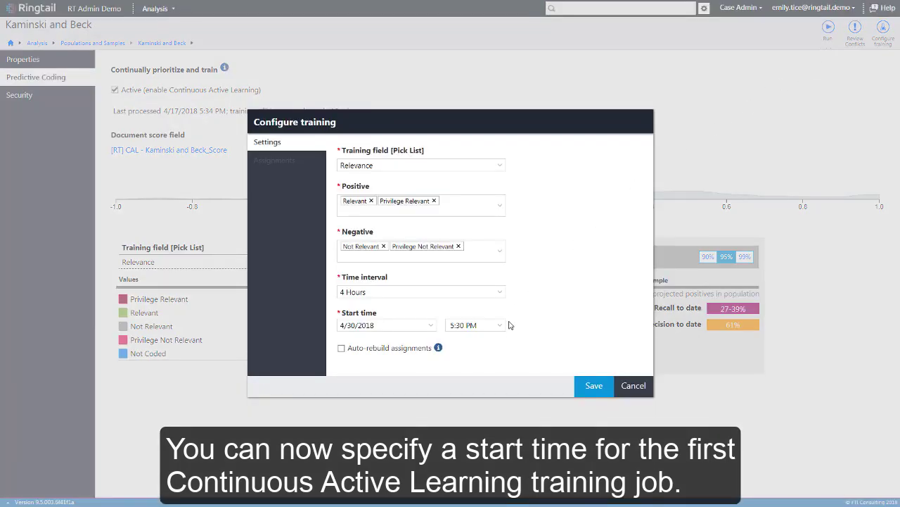
left_click(340, 349)
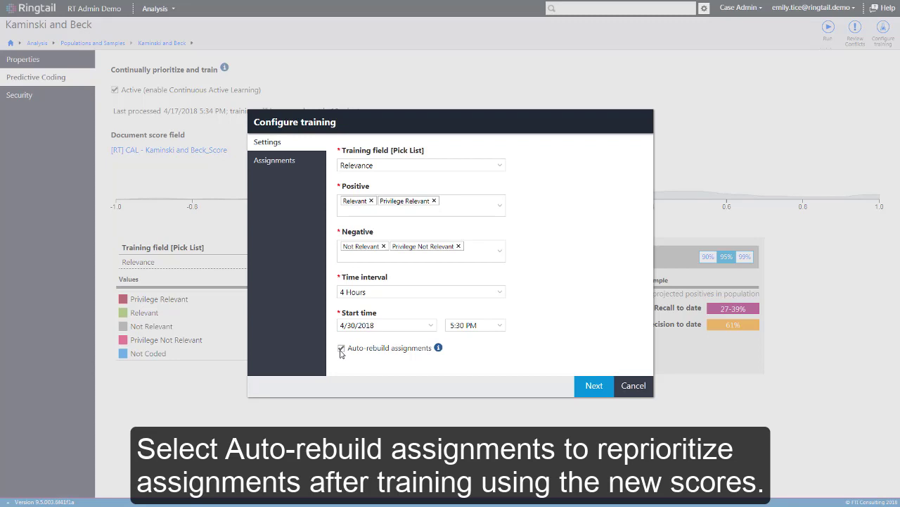
mouse_move(439, 351)
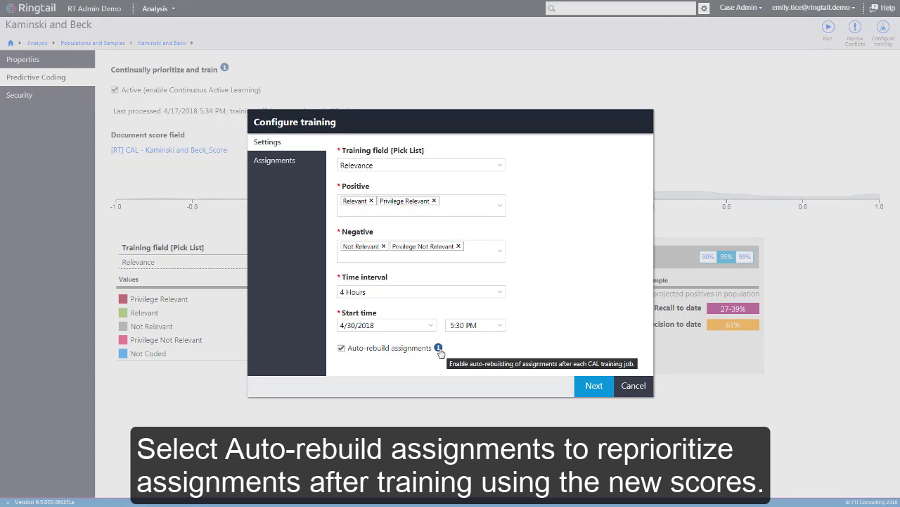
left_click(295, 162)
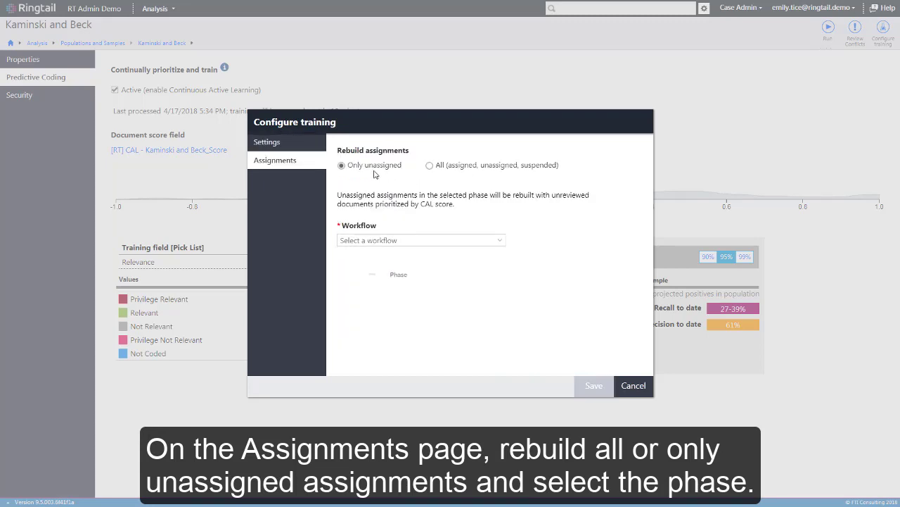
left_click(500, 244)
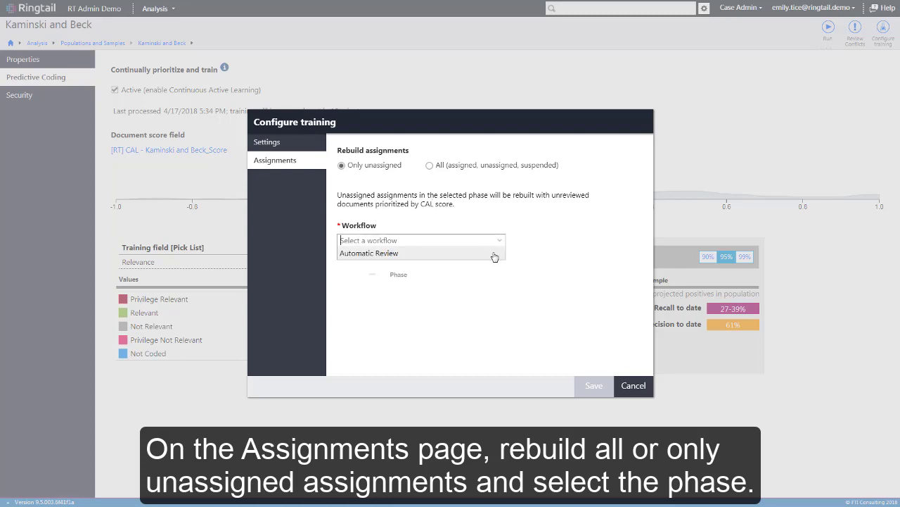
left_click(494, 253)
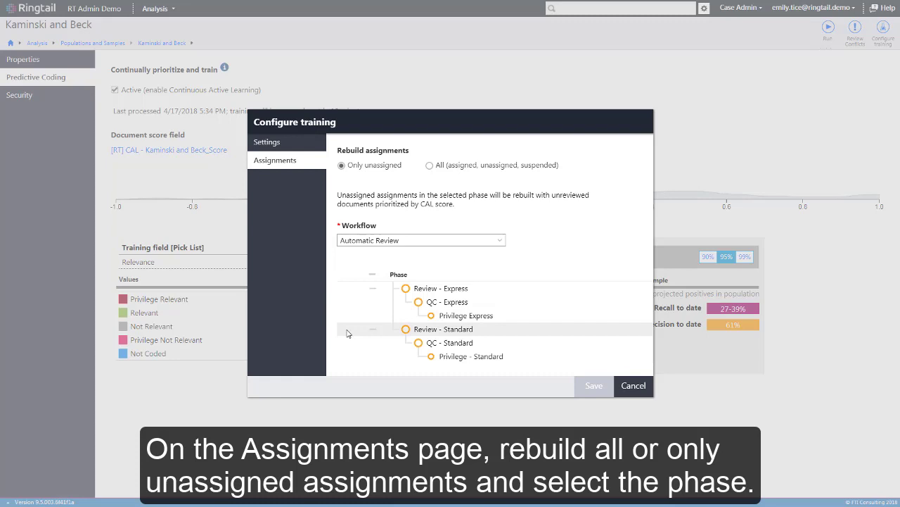
left_click(350, 328)
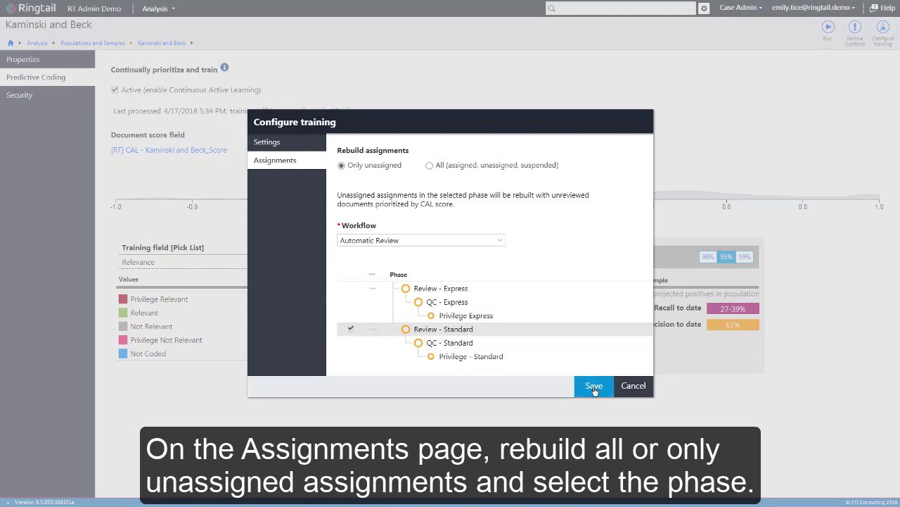
left_click(631, 389)
Step: In Case Setup > Data Models, start and cancel a new model, then open Evidence Management
left_click(155, 8)
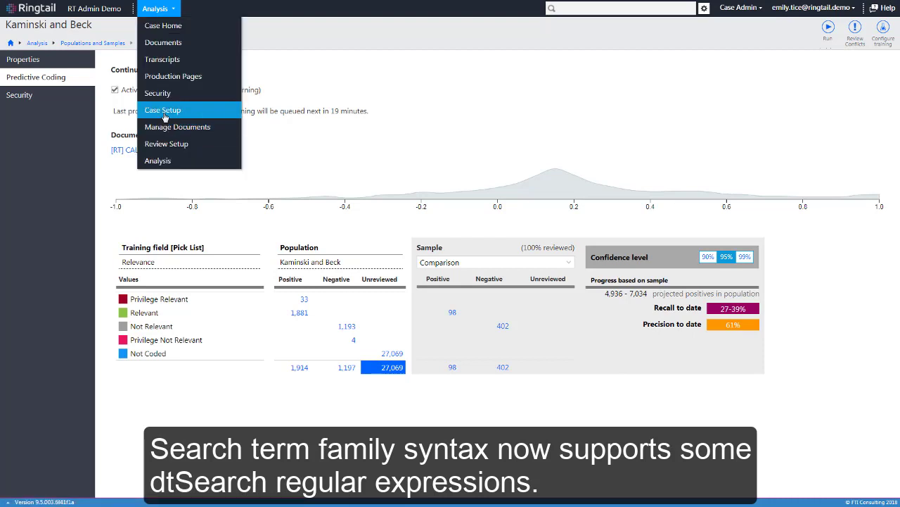
left_click(163, 110)
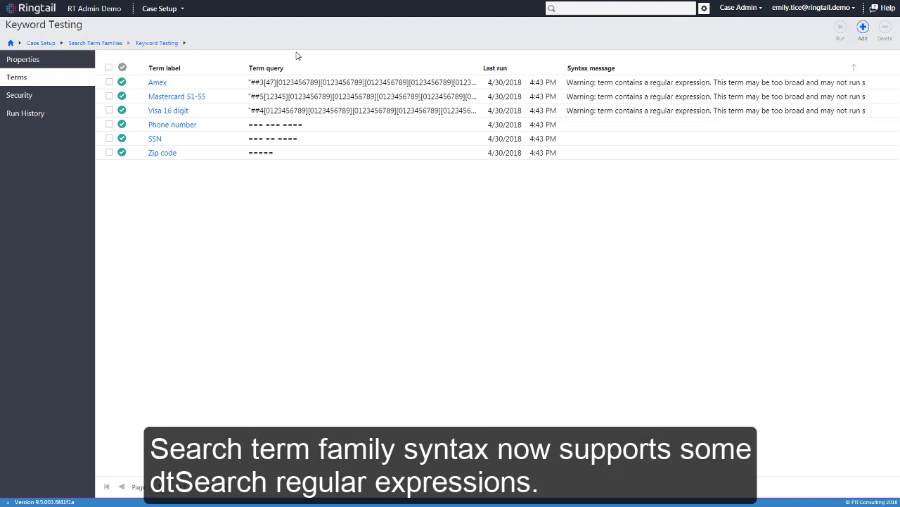
left_click(40, 43)
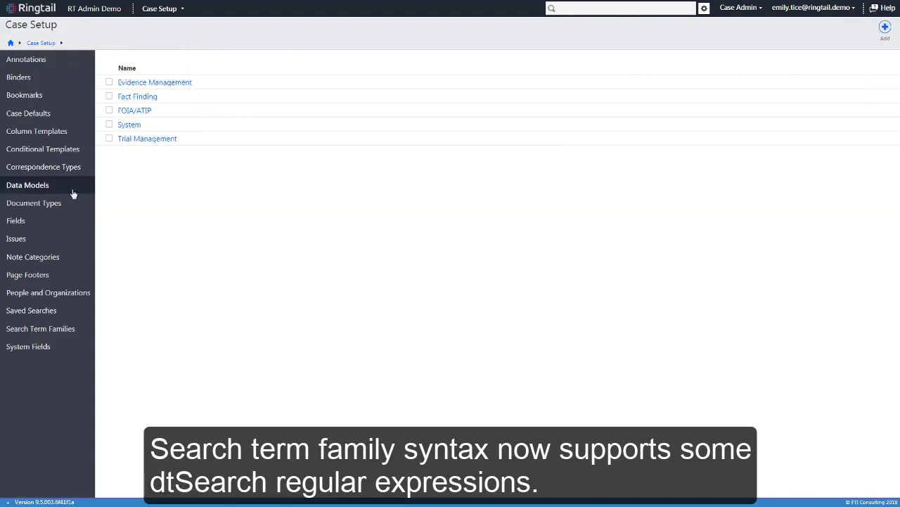
left_click(73, 191)
left_click(885, 28)
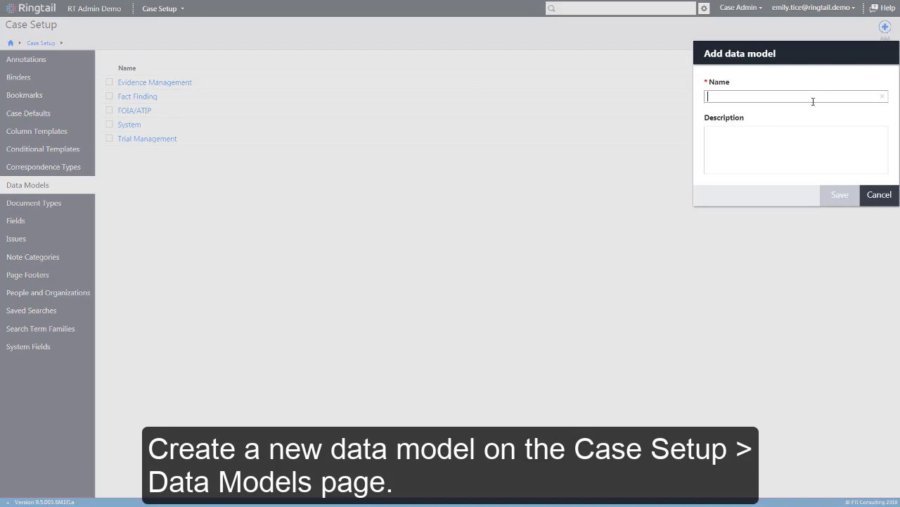
left_click(879, 196)
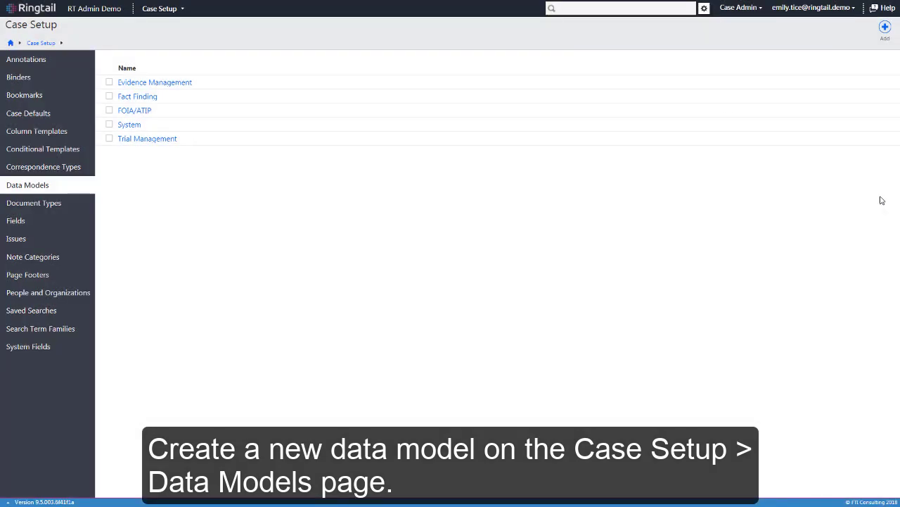
left_click(189, 84)
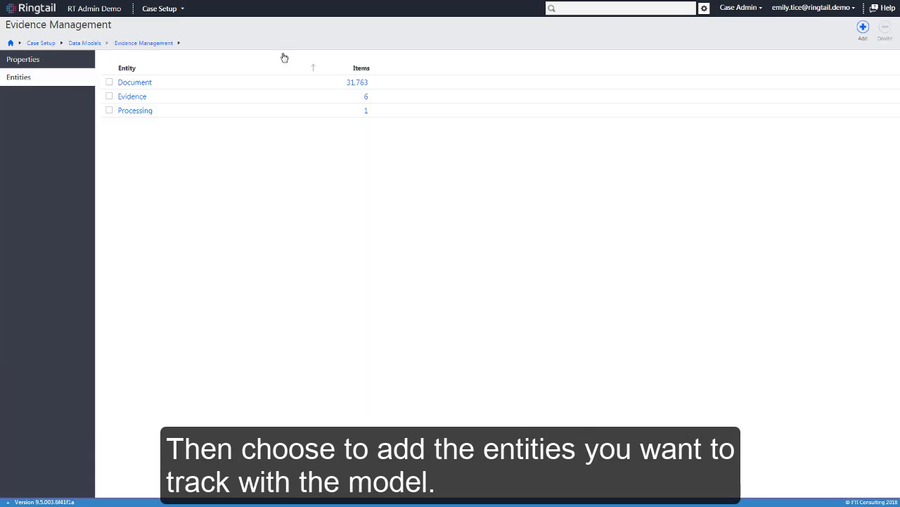
Step: Create a Media entity with name and item ID prefix 'Media', then view its fields
left_click(863, 29)
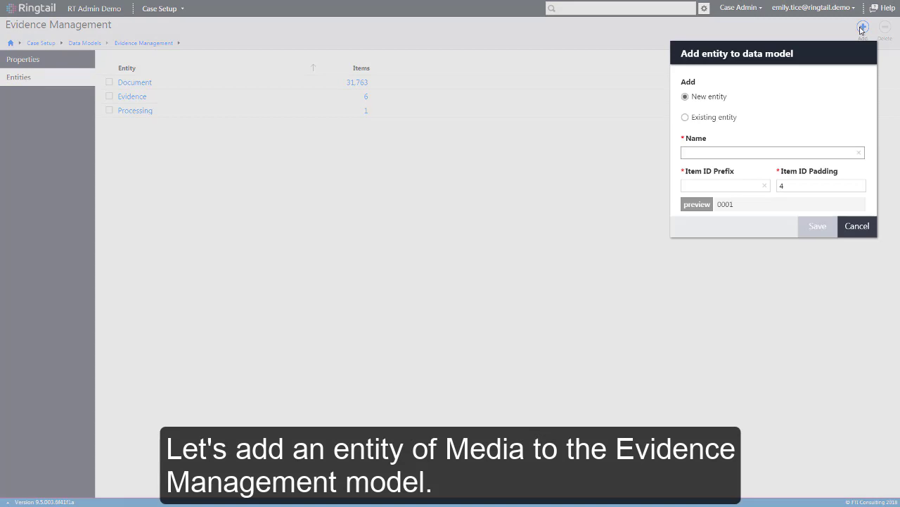
type("Media")
key("Tab")
type("Media")
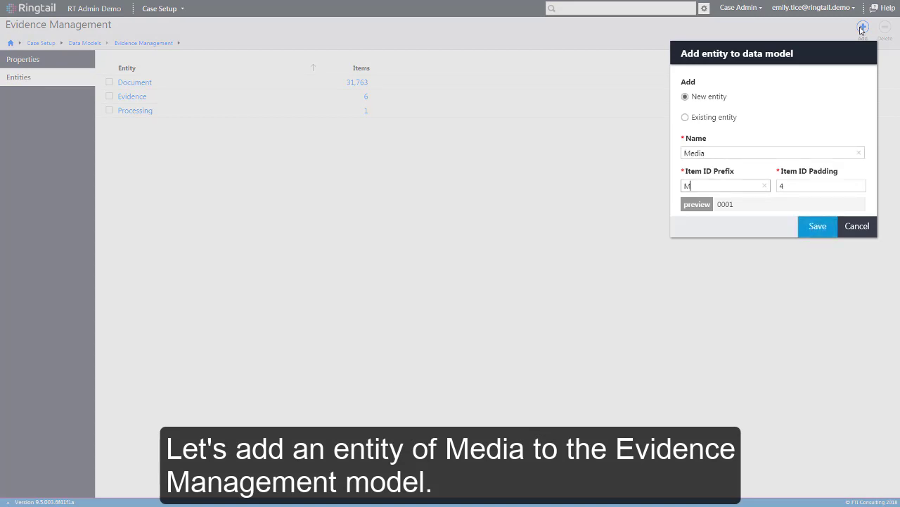
left_click(828, 226)
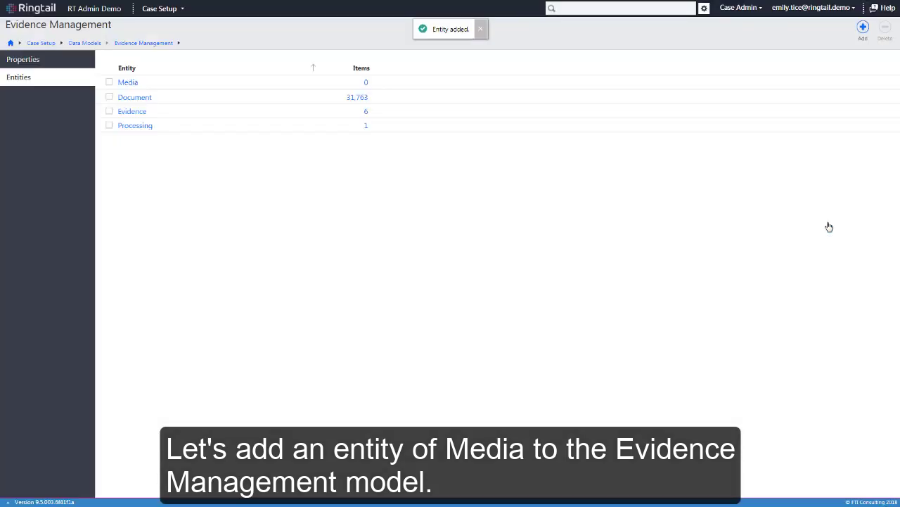
left_click(140, 83)
left_click(51, 84)
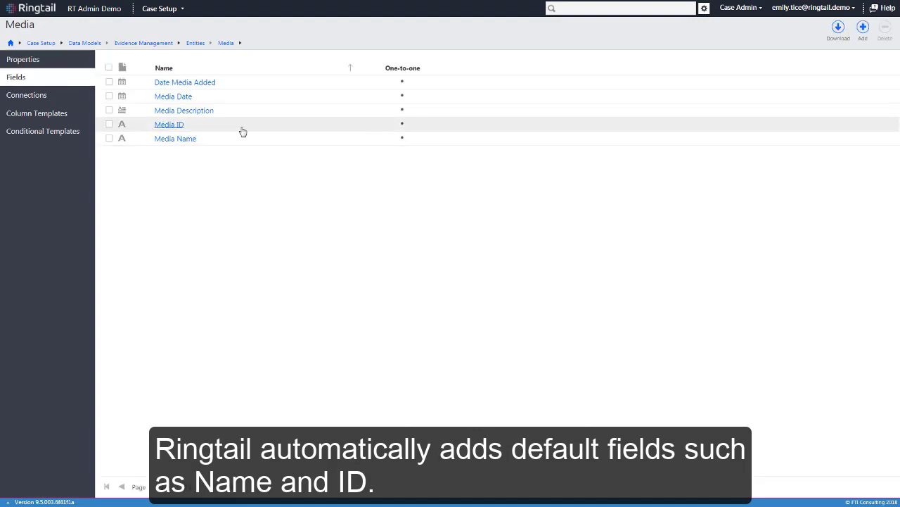
Step: Create a Pick List field named 'Media Disposition' on the Media entity
left_click(863, 30)
left_click(861, 97)
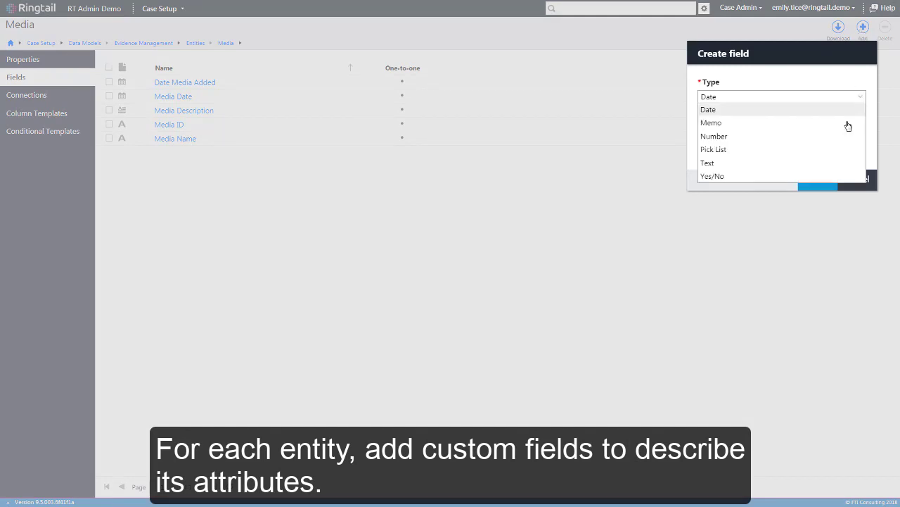
left_click(816, 145)
left_click(810, 133)
type("Me")
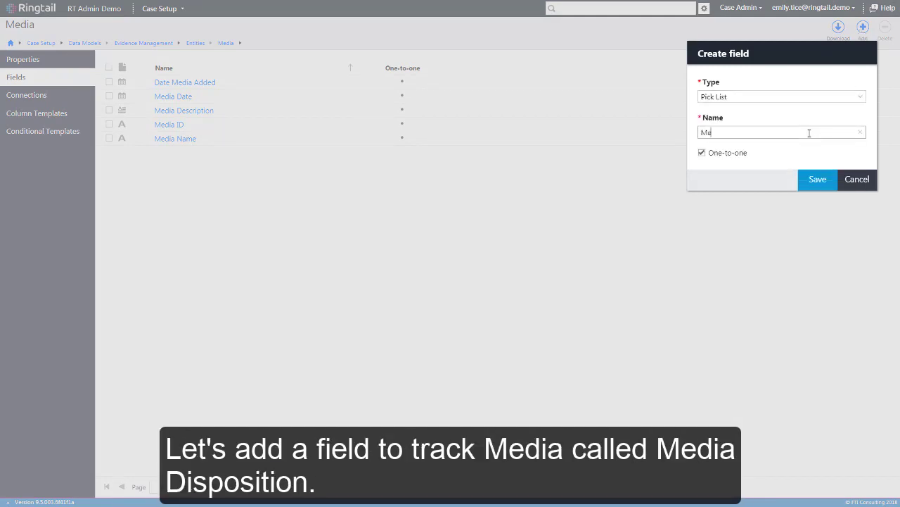
type("dia Disposition")
left_click(813, 178)
Step: Add the choices 'Destroy' and 'Return' to the Media Disposition field
left_click(201, 83)
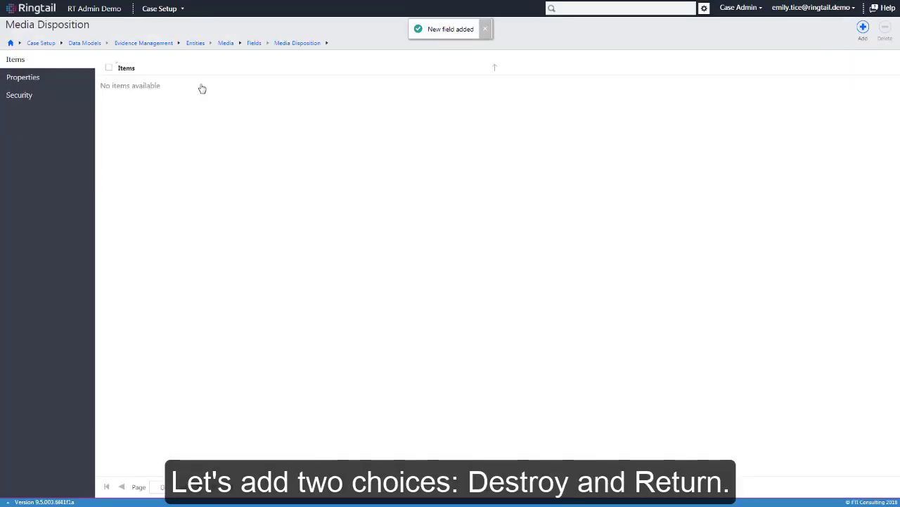
left_click(863, 26)
type("Destroy")
key("Return")
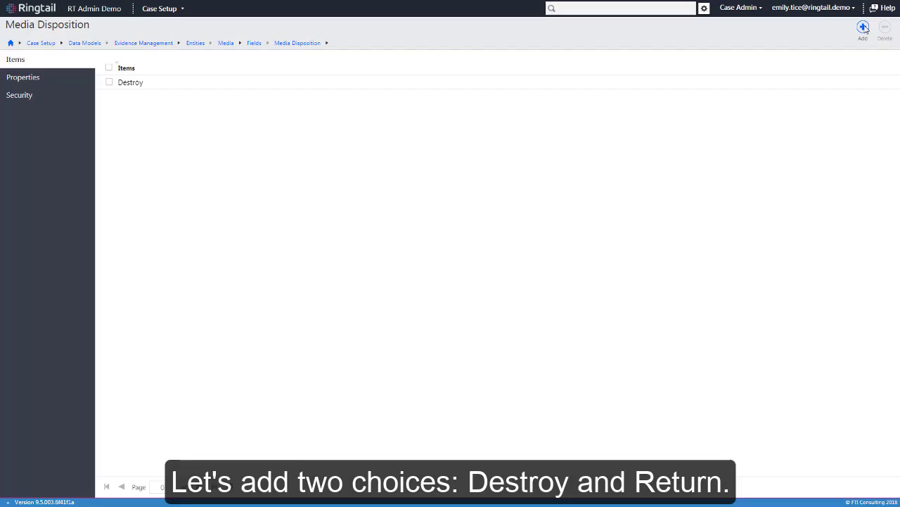
type("Return")
left_click(818, 125)
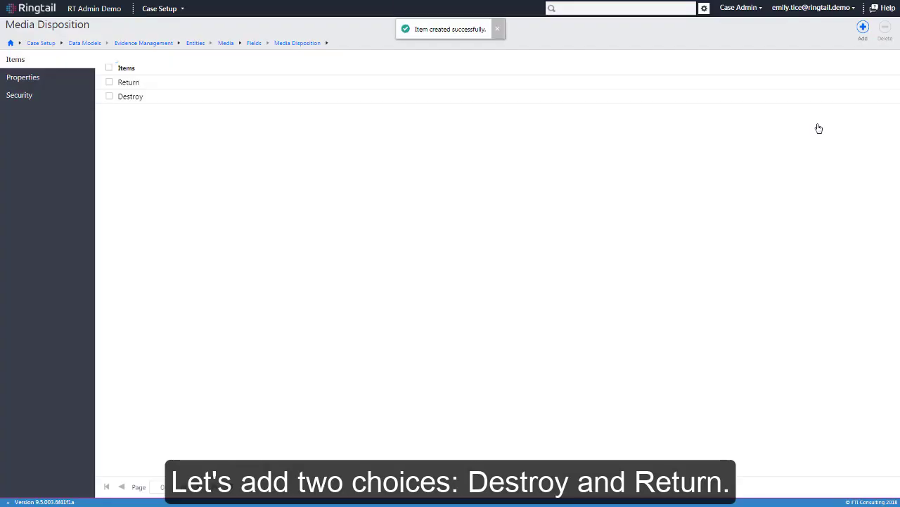
Step: Add Media Disposition to the Media Coding conditional template, then return to Media's properties
left_click(225, 43)
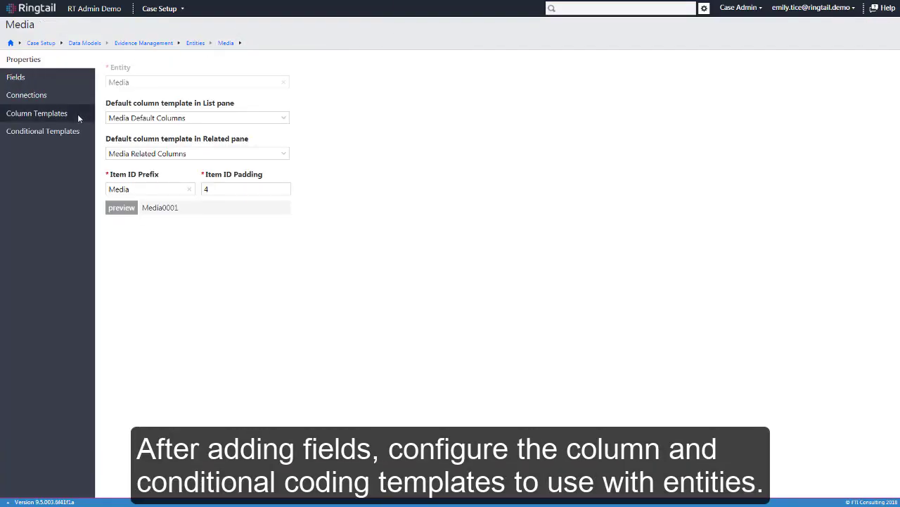
left_click(83, 132)
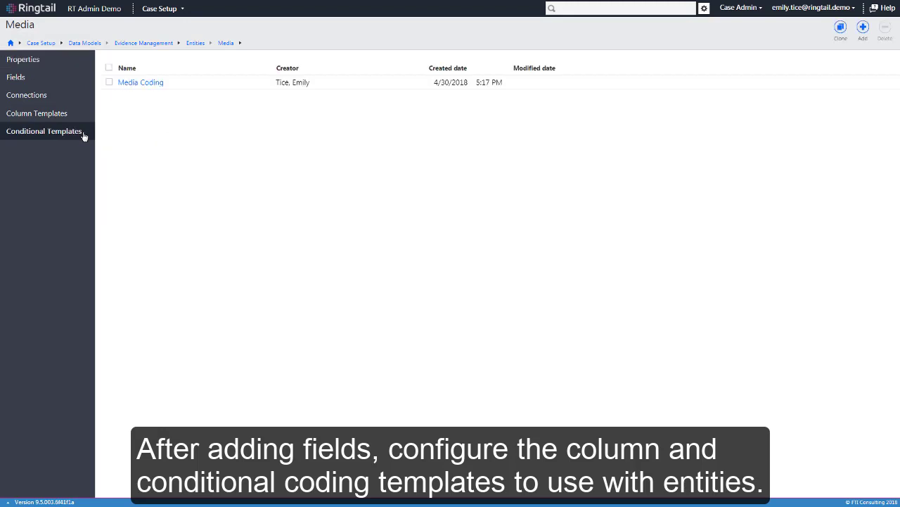
left_click(141, 83)
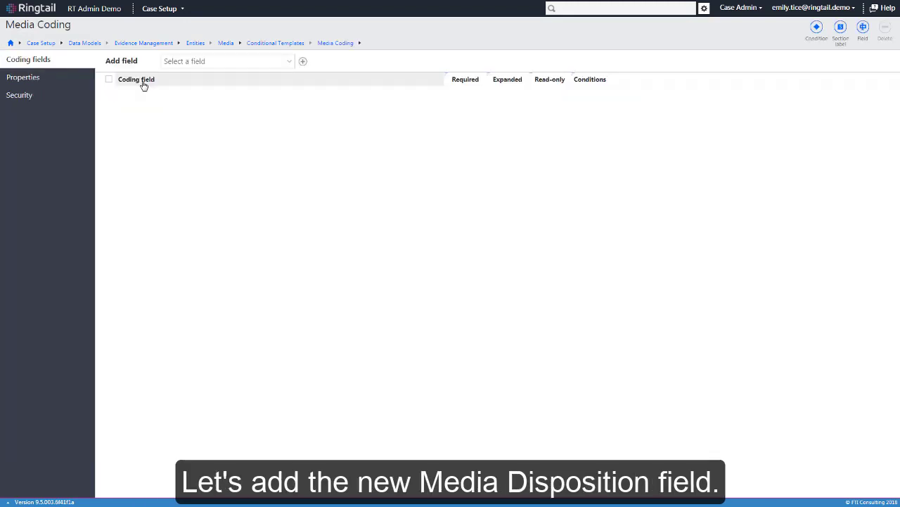
left_click(292, 62)
left_click(281, 142)
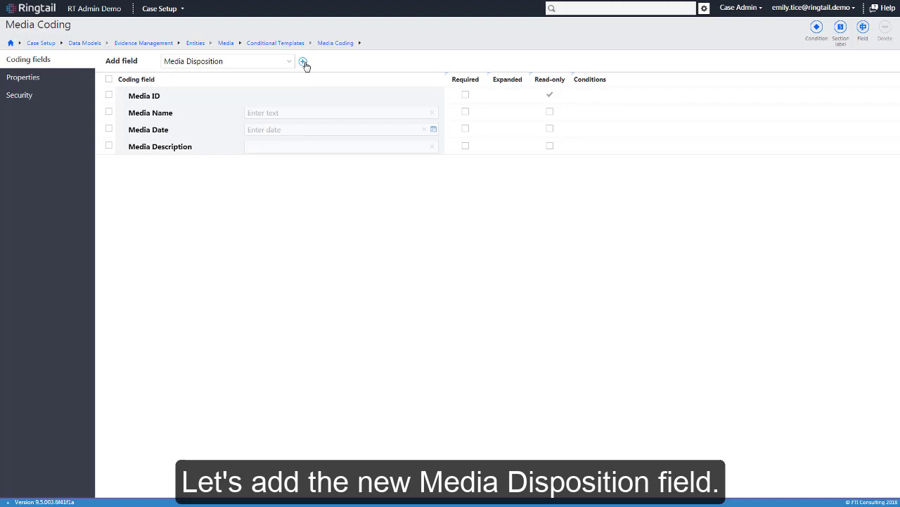
left_click(303, 61)
left_click(226, 43)
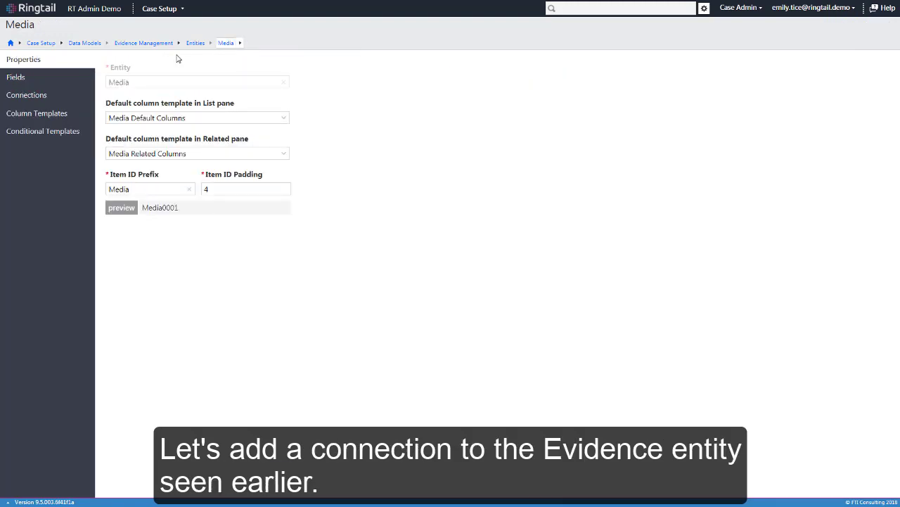
Step: Add and save a one-to-many connection from Media to the Evidence target entity
left_click(74, 97)
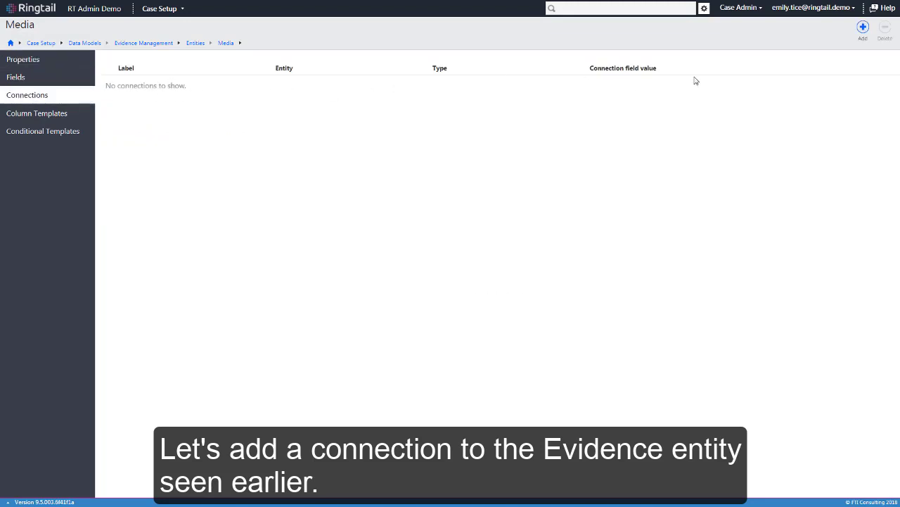
left_click(864, 30)
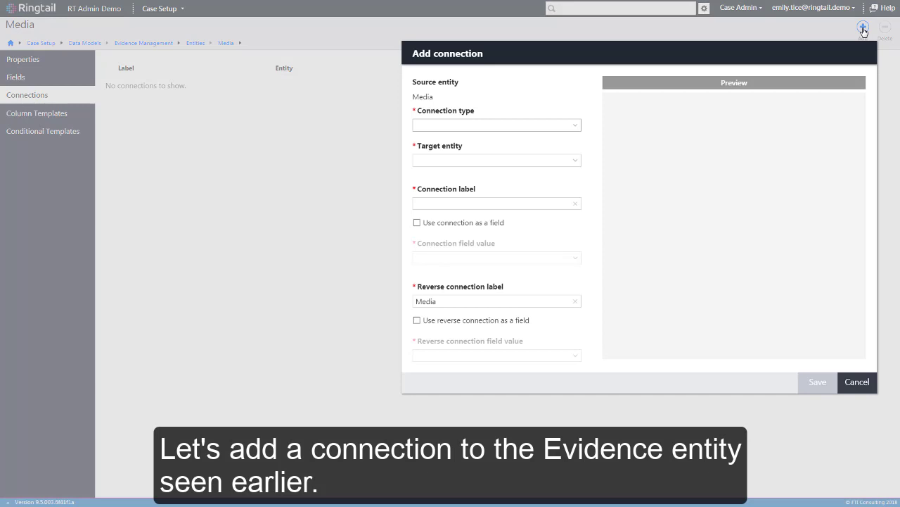
left_click(574, 126)
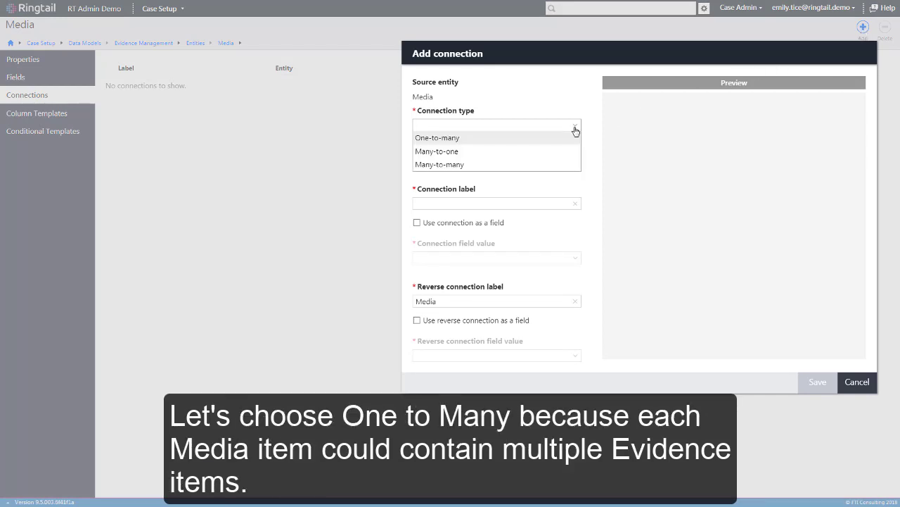
left_click(562, 142)
left_click(579, 162)
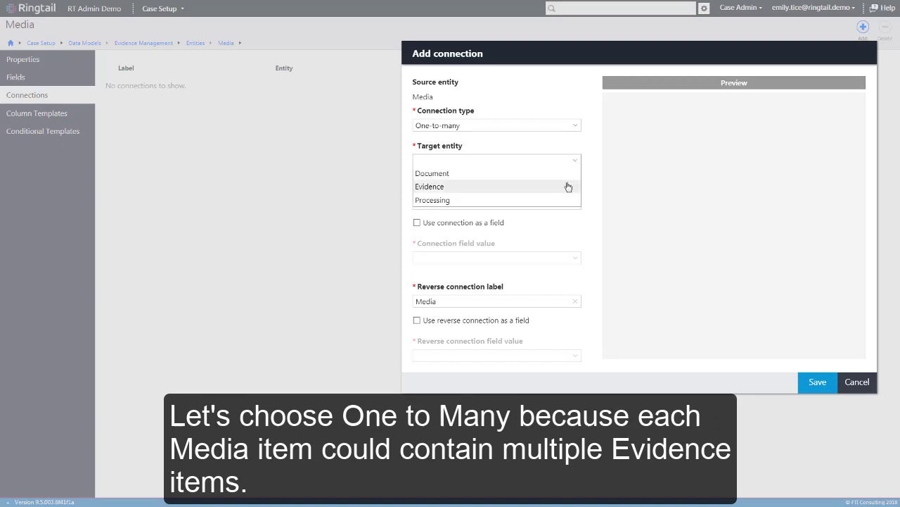
left_click(568, 187)
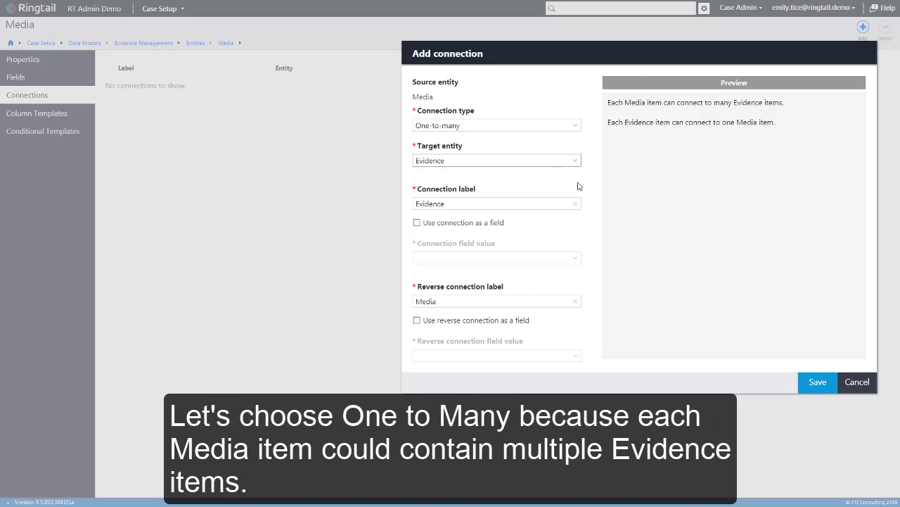
left_click(814, 383)
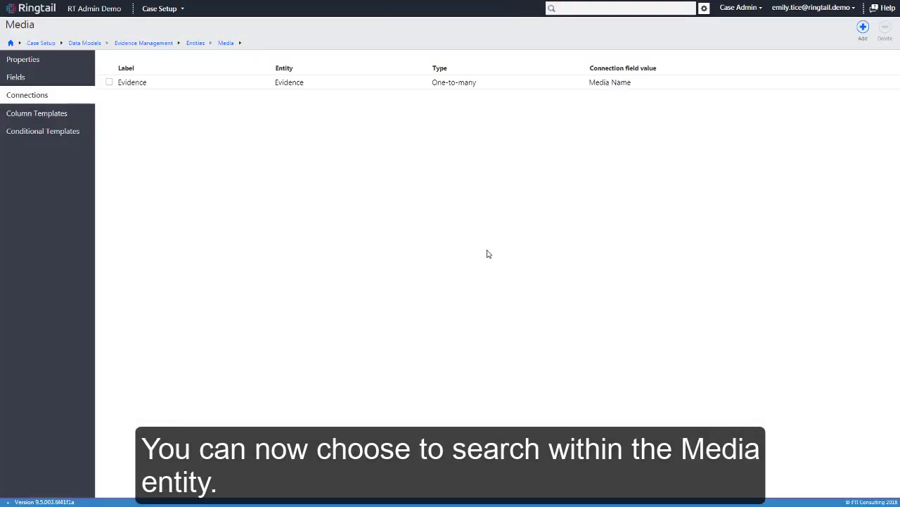
Step: In the Documents search, search within Media and list its fields, including Media Disposition
left_click(178, 16)
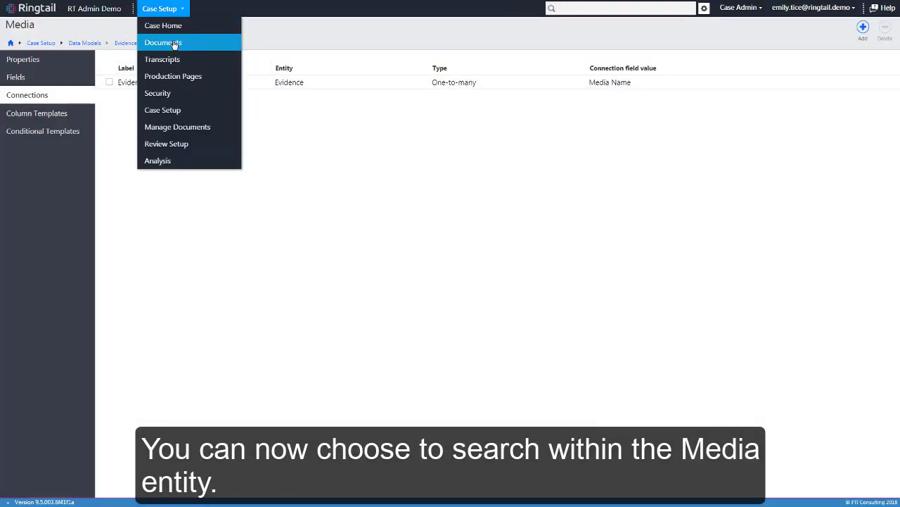
left_click(175, 45)
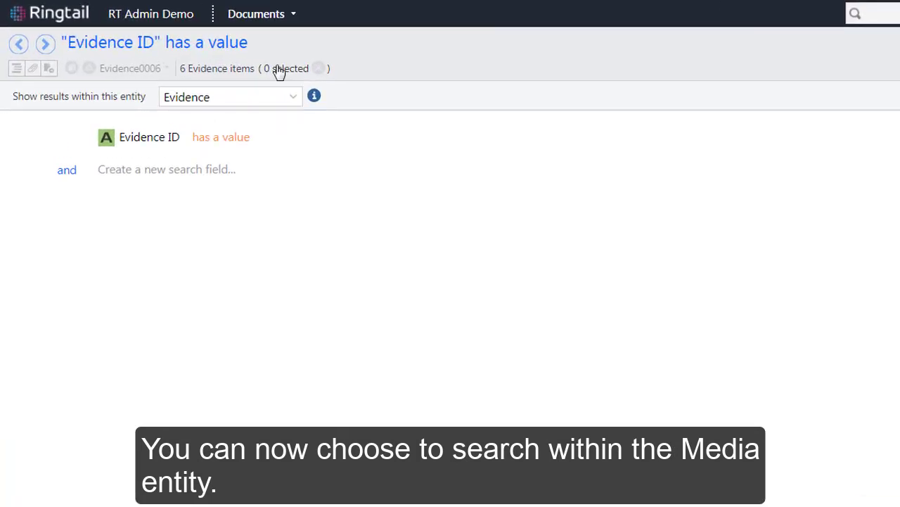
left_click(294, 103)
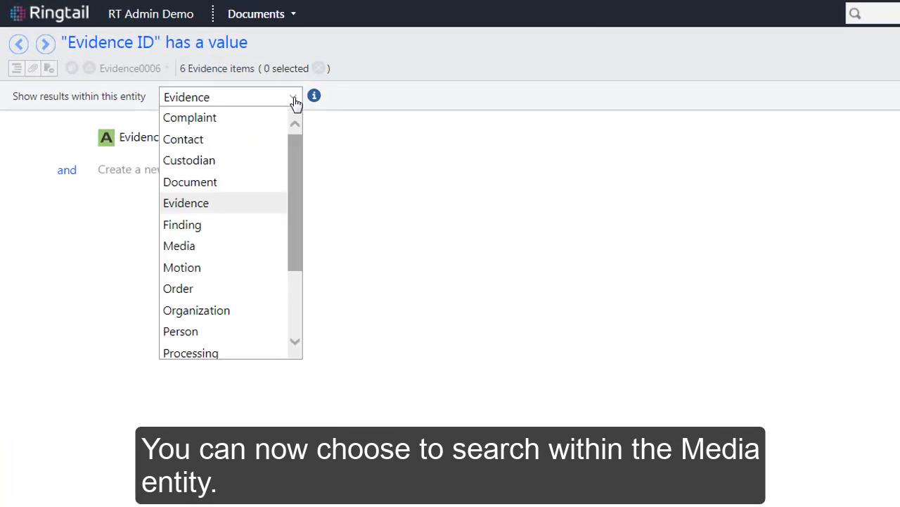
left_click(222, 253)
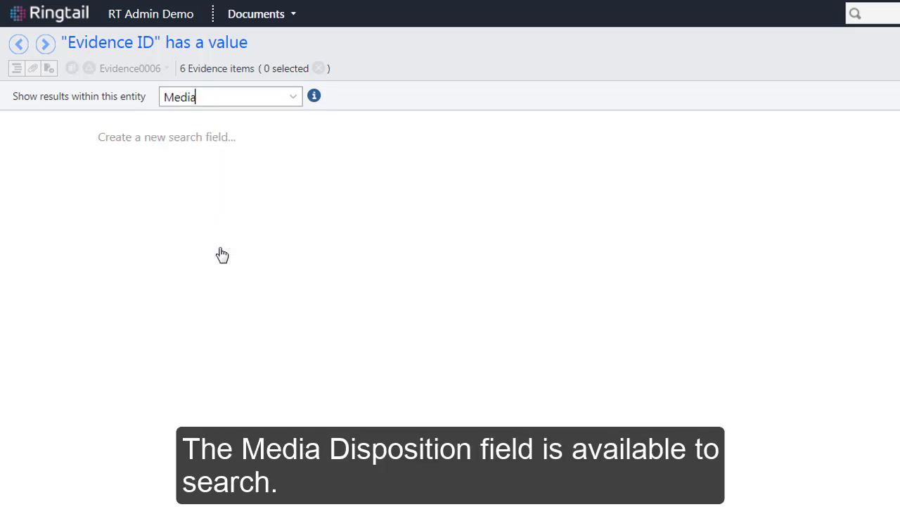
left_click(227, 138)
left_click(343, 141)
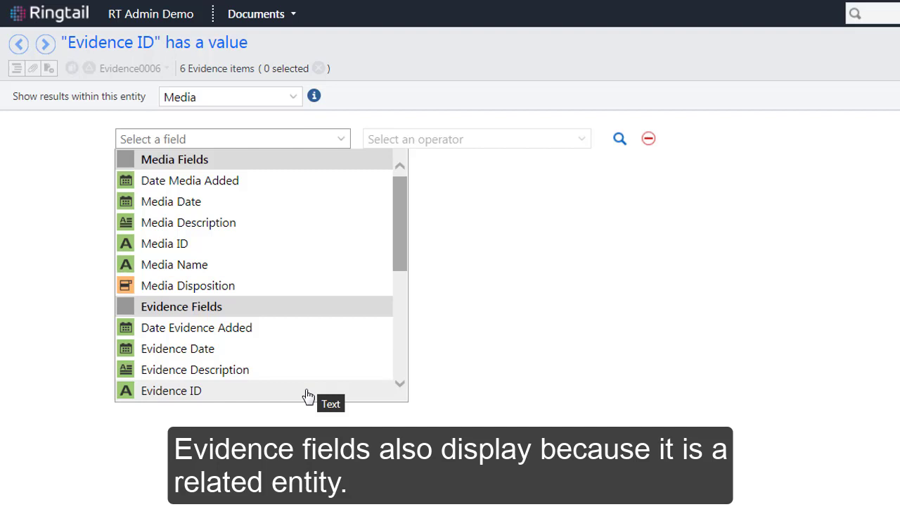
Step: Close the field list and set the search entity back to Evidence
left_click(297, 102)
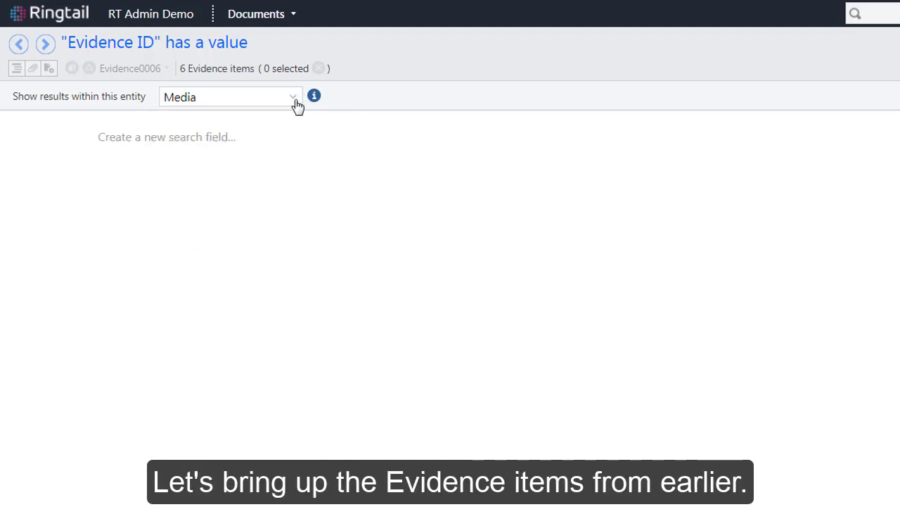
left_click(296, 103)
left_click(266, 204)
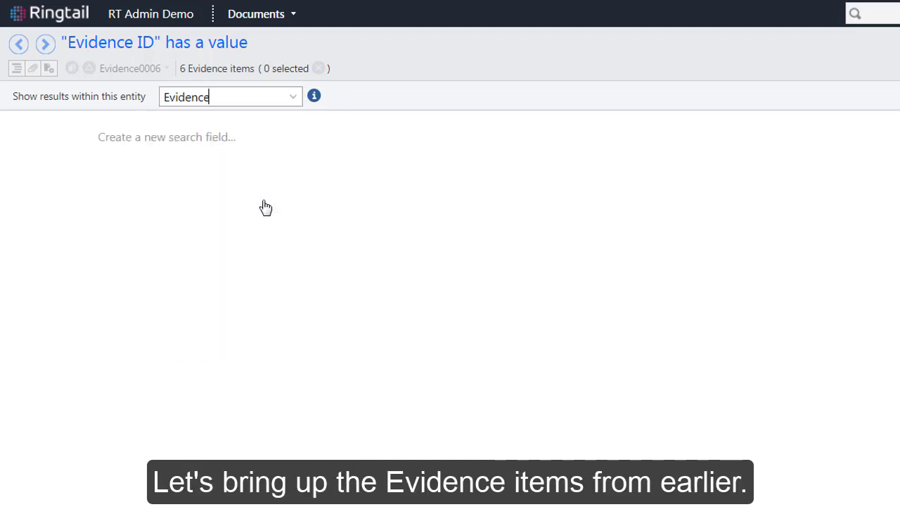
Step: Run a search for Evidence items whose Evidence ID has a value
left_click(207, 137)
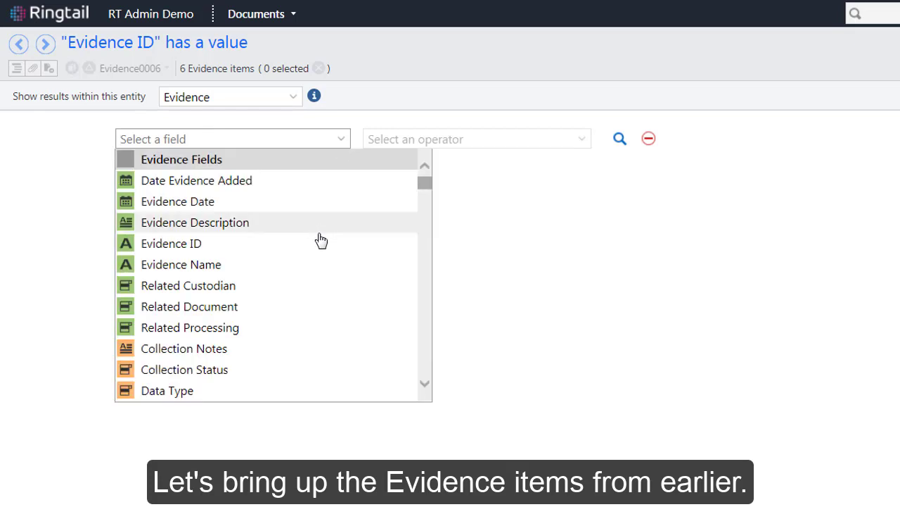
left_click(384, 242)
left_click(586, 140)
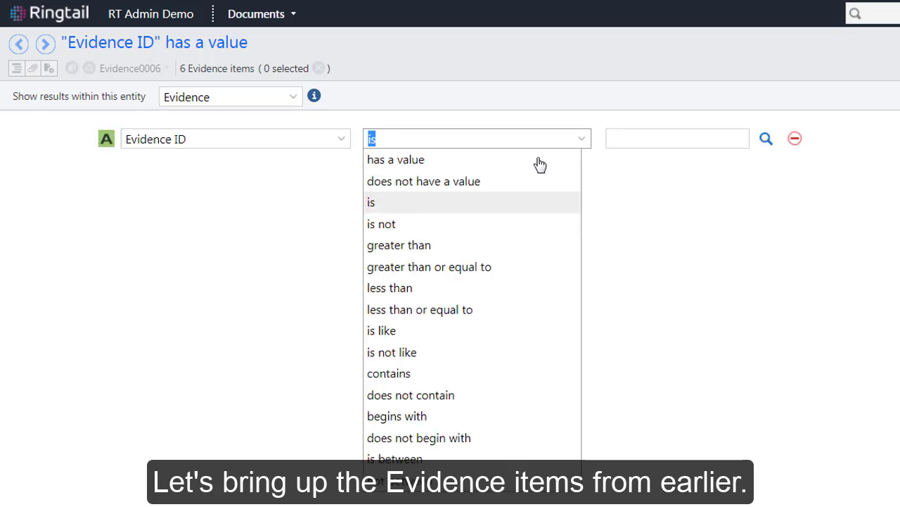
left_click(540, 164)
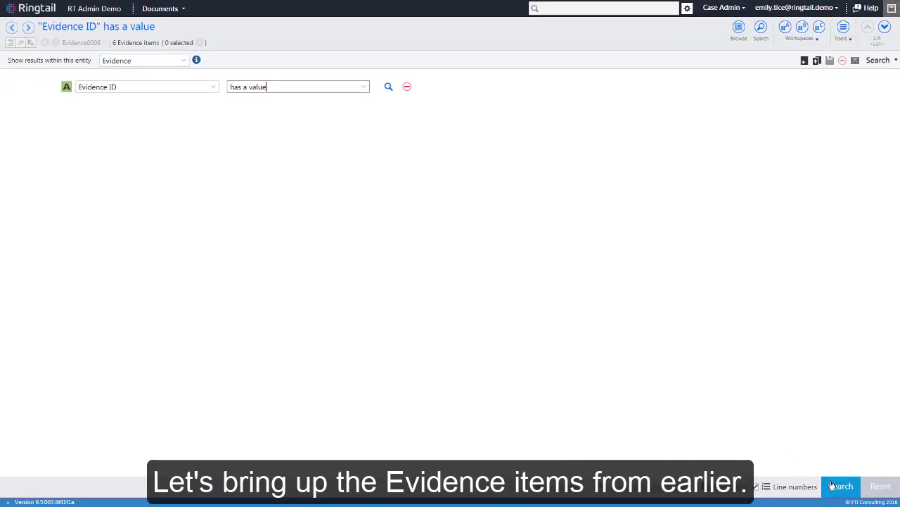
left_click(837, 485)
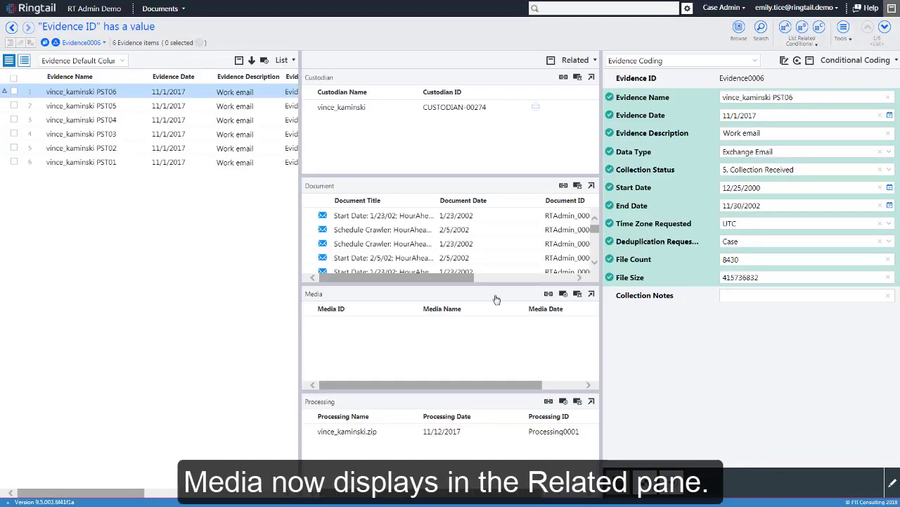
Step: Add a Media item named 'Hard drive' with Media Date 4/30/2018
left_click(565, 294)
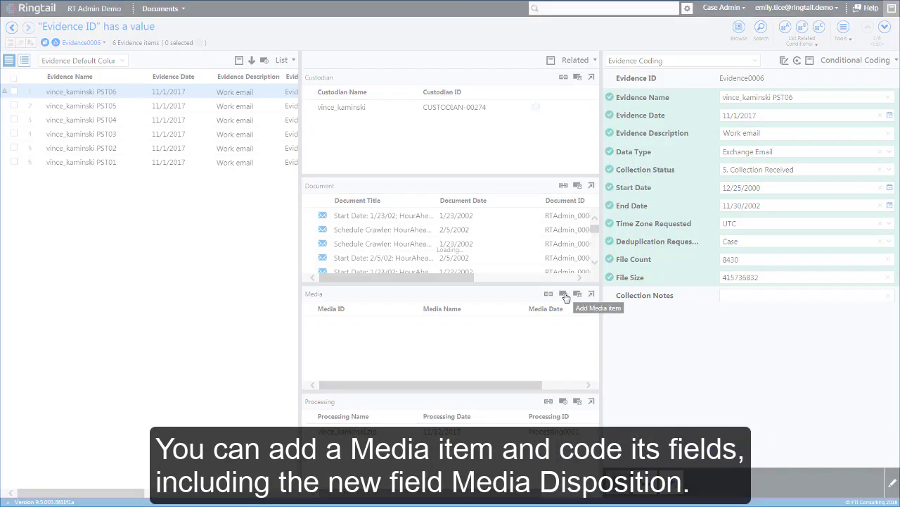
left_click(754, 98)
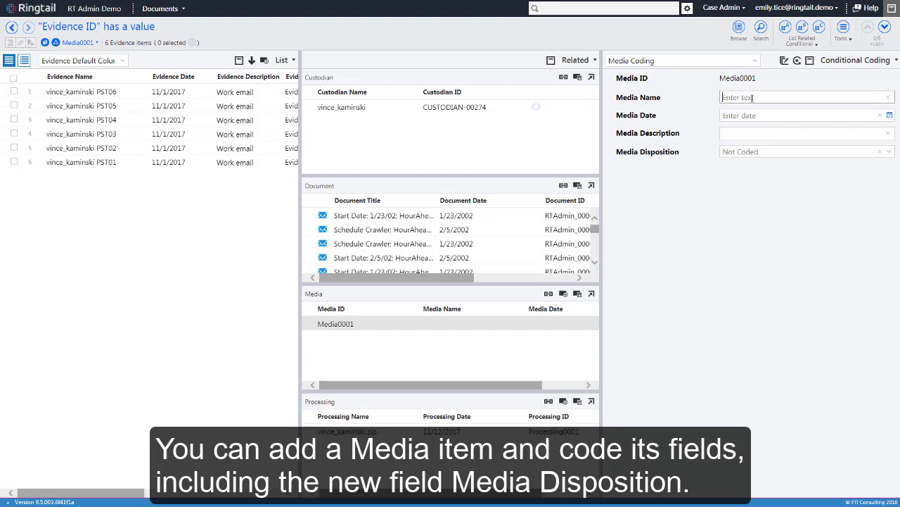
type("Hard drive")
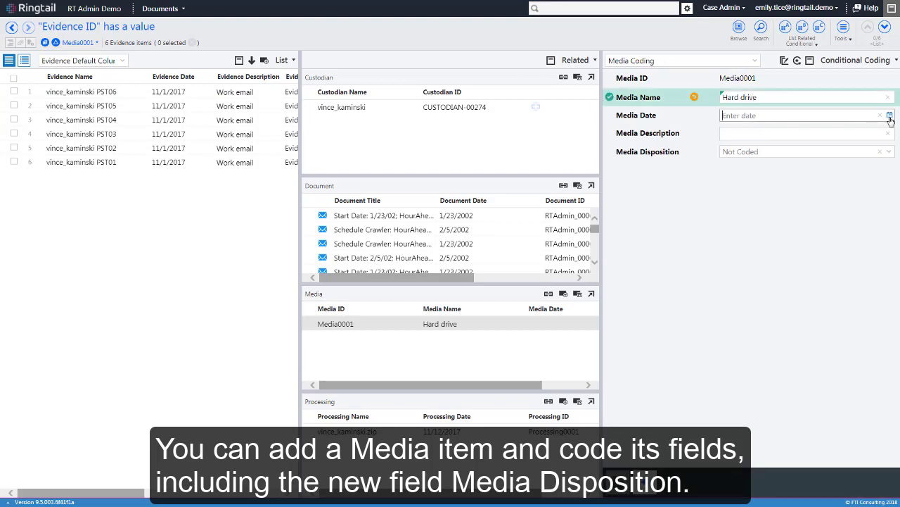
left_click(890, 115)
left_click(743, 135)
Step: Set its Media Description to 'serial number' and Media Disposition to Return
left_click(741, 137)
type("serial number")
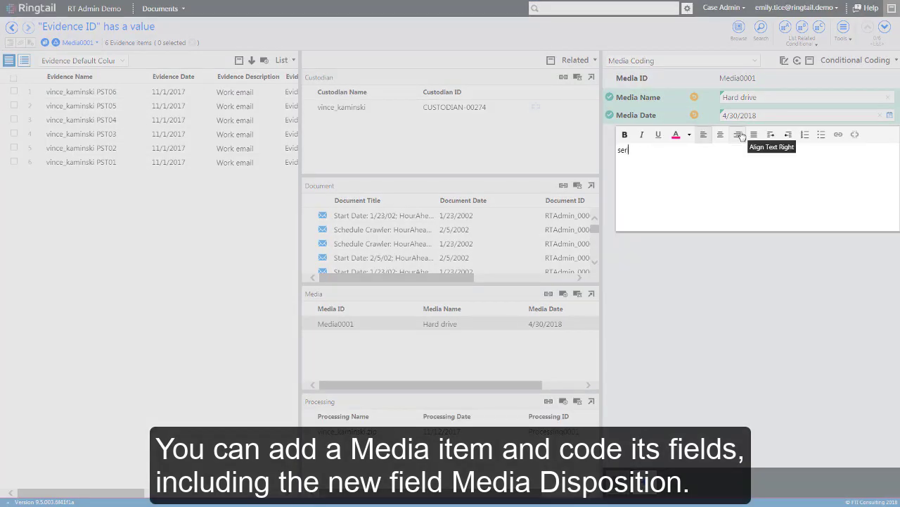
left_click(728, 259)
left_click(878, 153)
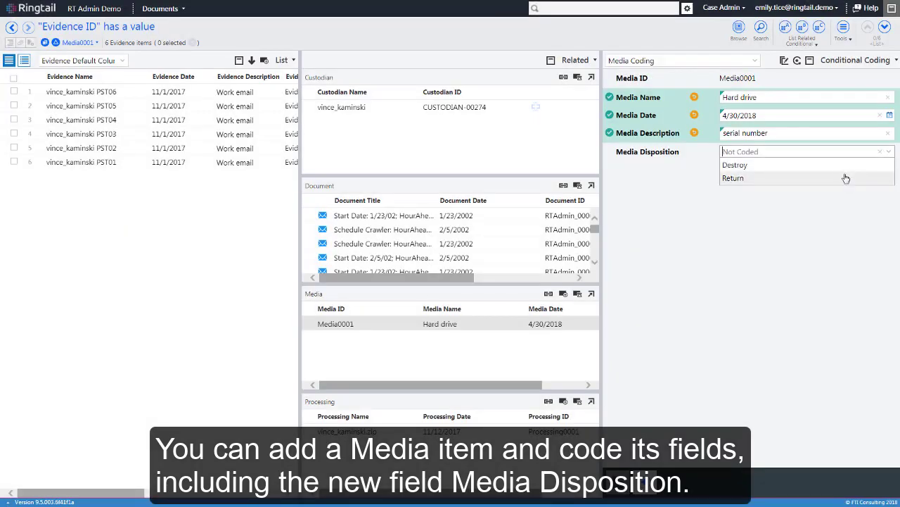
left_click(844, 176)
left_click(162, 8)
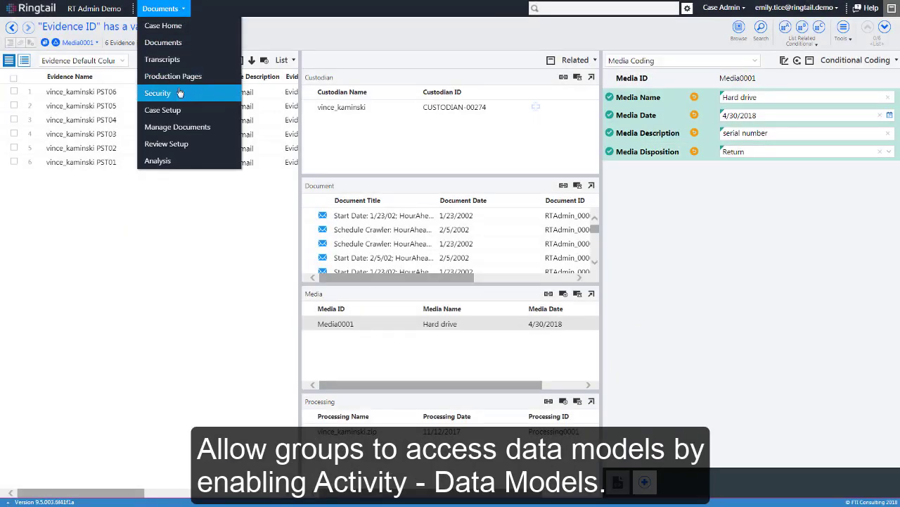
Step: Review the Security Features page, then bring up the case areas list
left_click(172, 145)
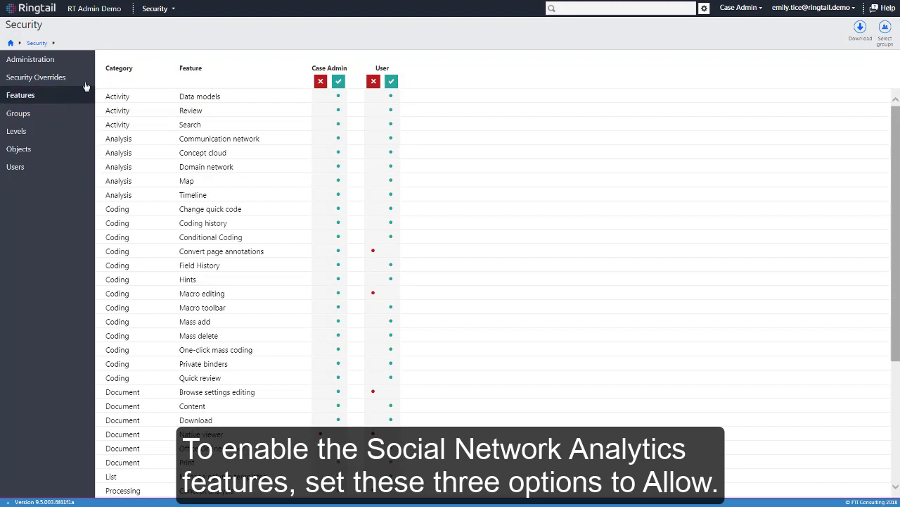
left_click(157, 12)
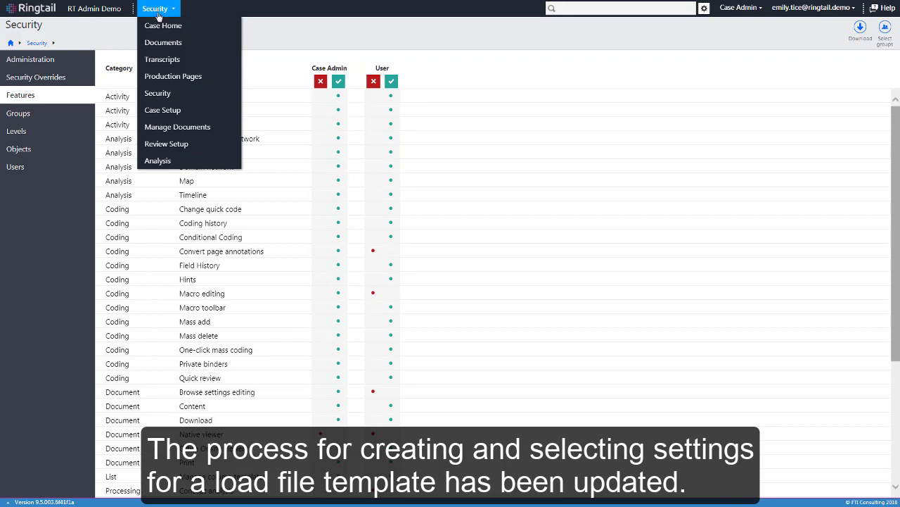
Step: Inspect the Concordance Production .dat template's defaults and columns, then return to Load File Templates
left_click(167, 134)
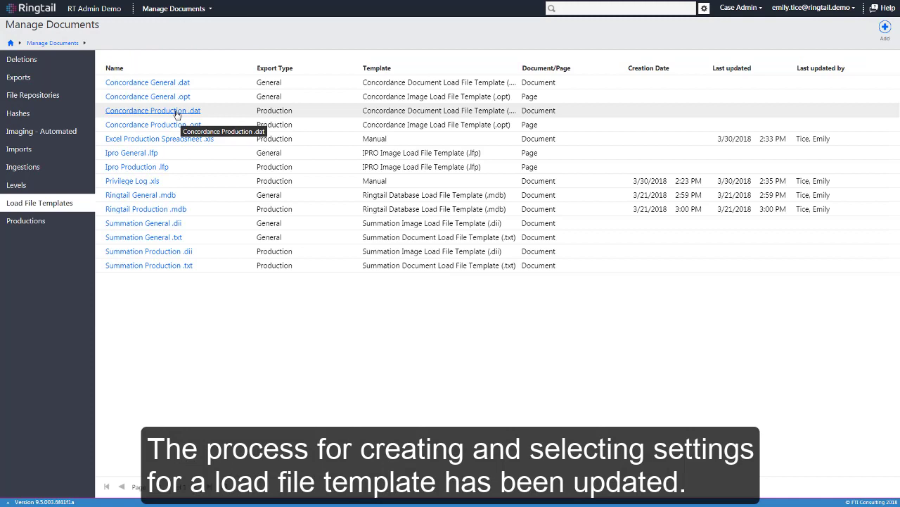
left_click(177, 112)
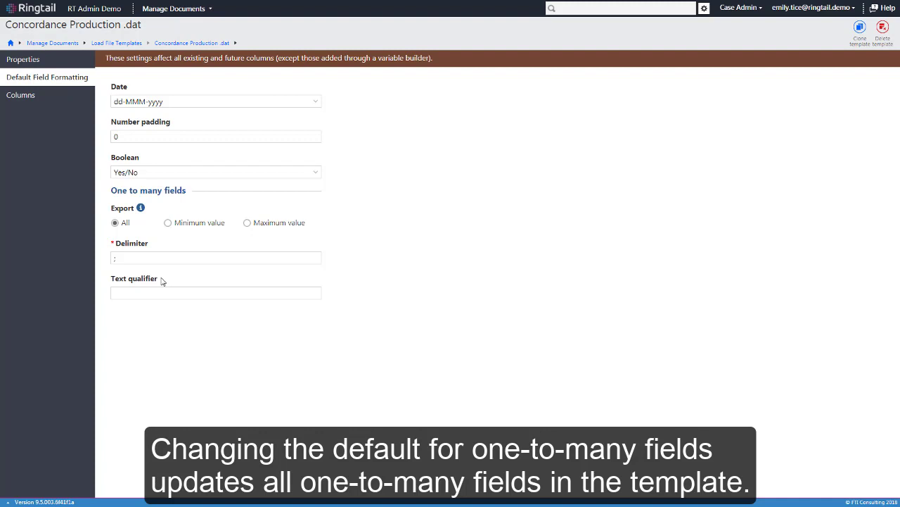
left_click(48, 96)
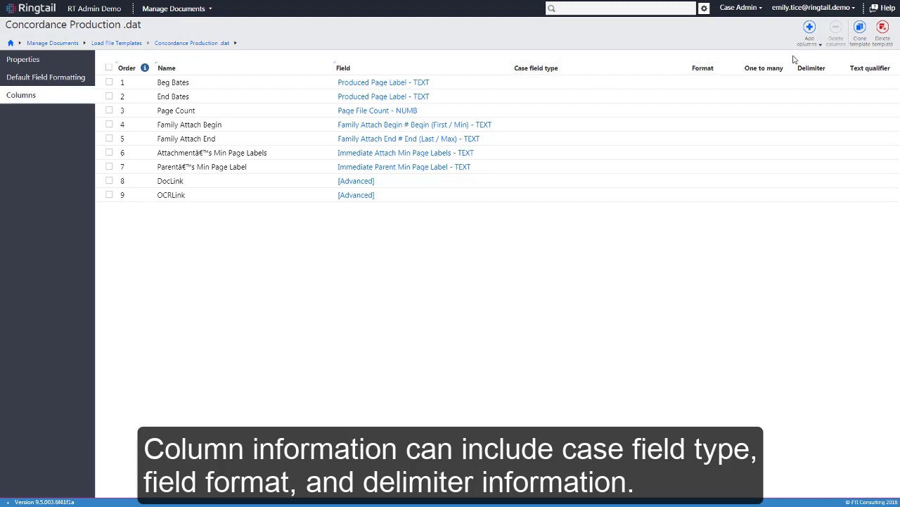
left_click(120, 43)
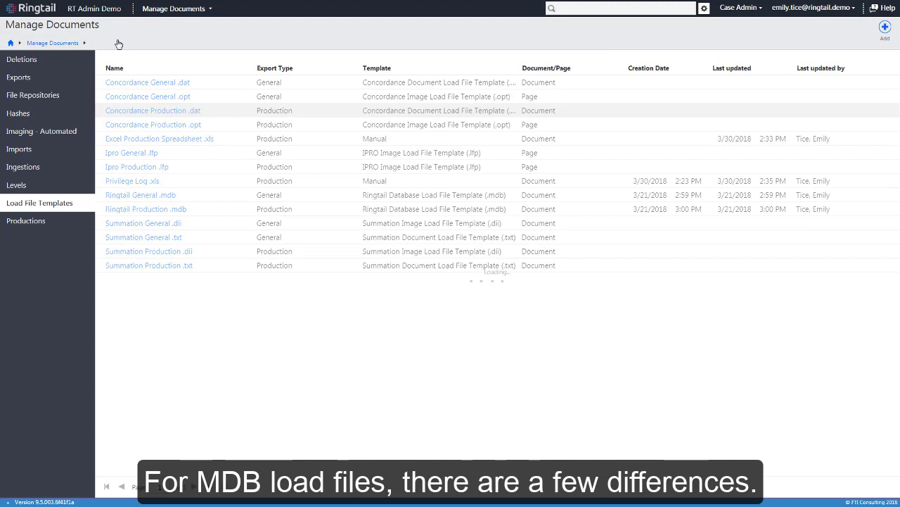
Step: In Ringtail General .mdb, include the Beige, Brown and Cyan annotations
left_click(144, 195)
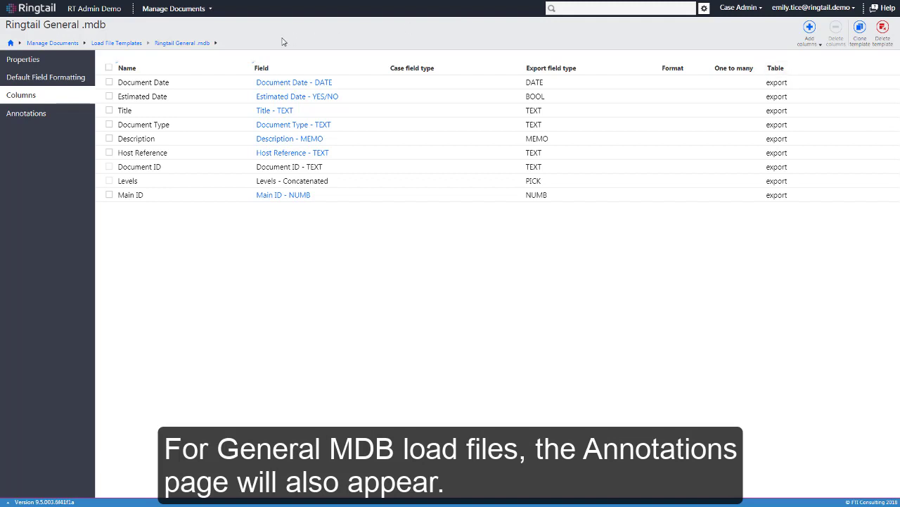
left_click(77, 118)
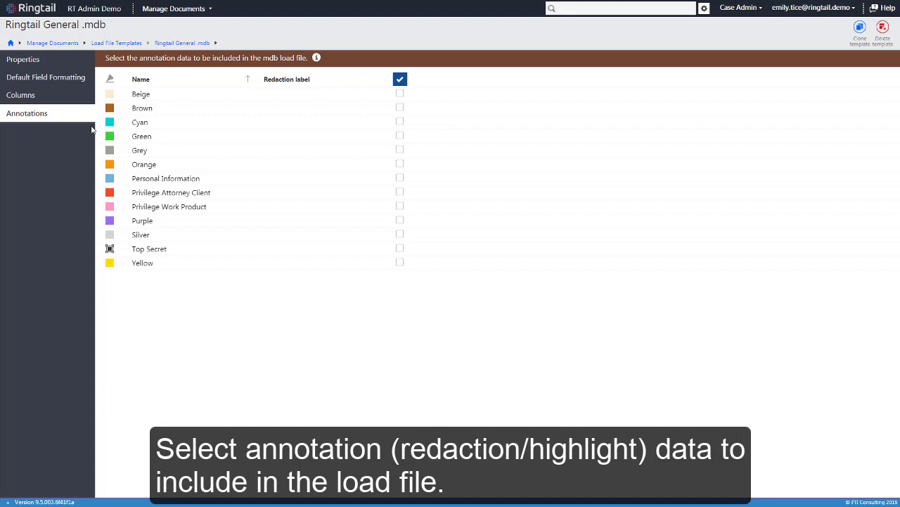
left_click(400, 94)
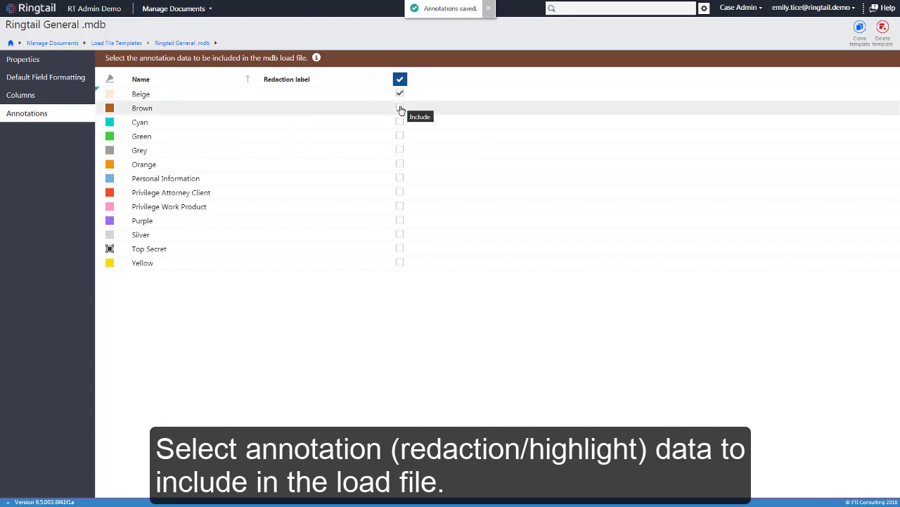
left_click(399, 109)
left_click(400, 123)
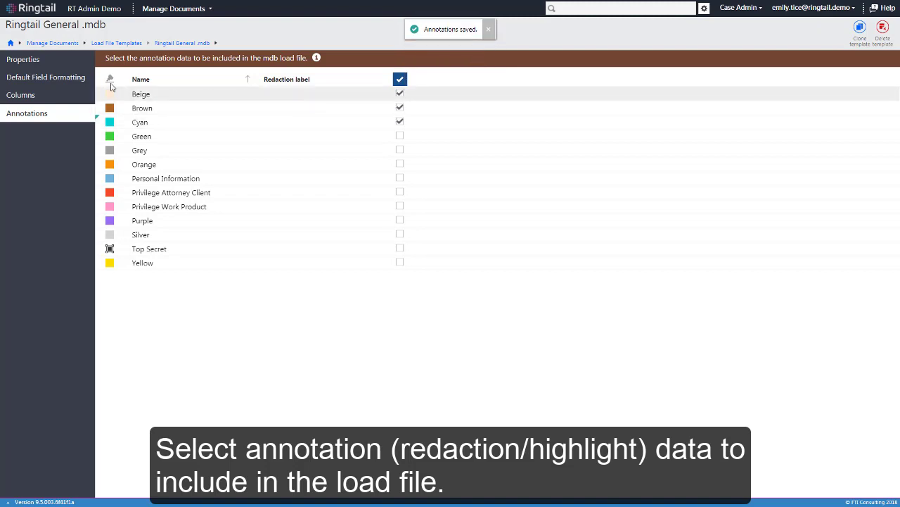
Step: Add columns from the field list, selecting Document Date under Document Fields
left_click(62, 95)
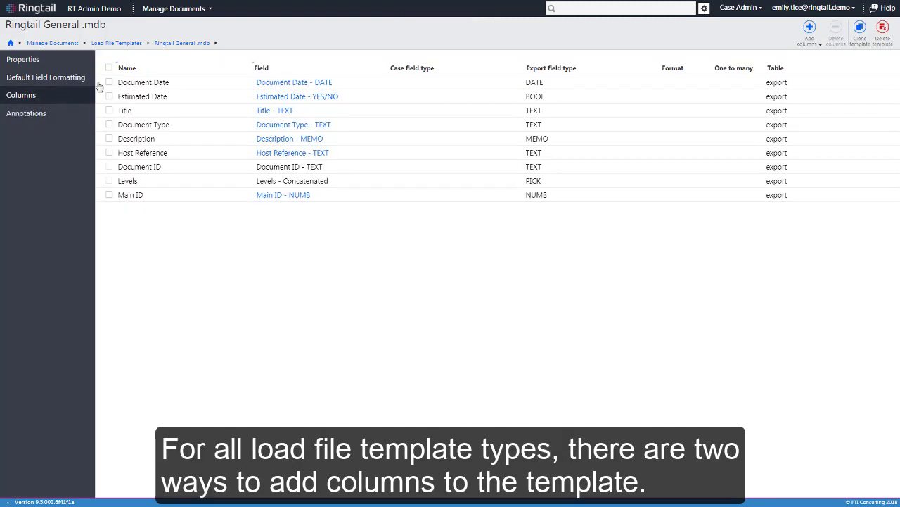
left_click(811, 45)
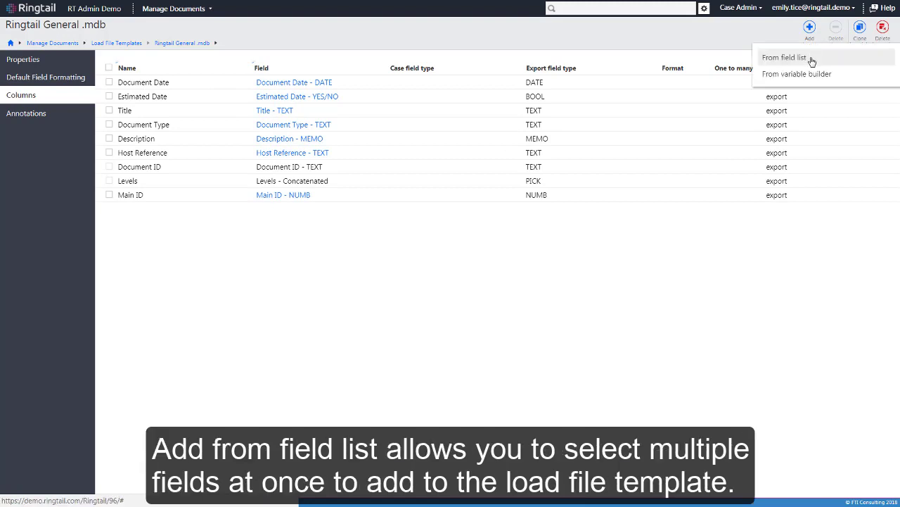
left_click(785, 58)
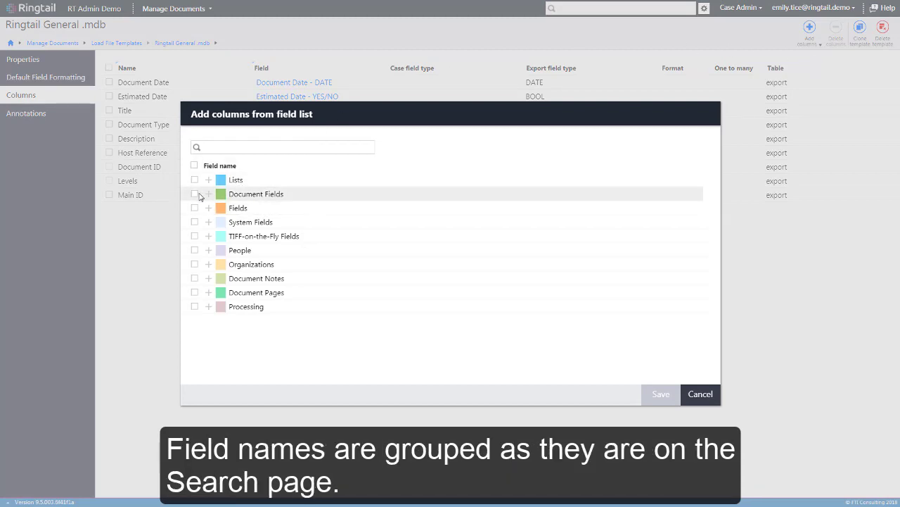
left_click(195, 195)
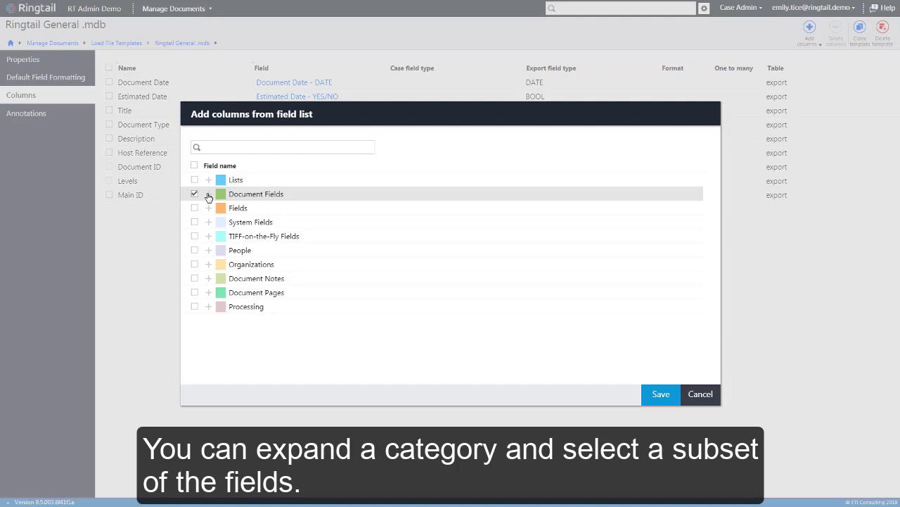
left_click(208, 194)
left_click(195, 194)
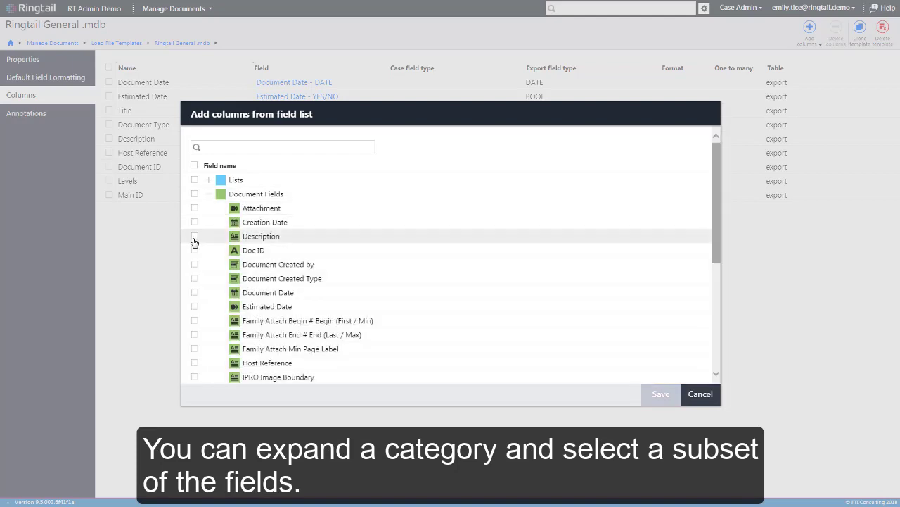
left_click(194, 293)
Step: Search 'custodian', select All Custodians, and add the chosen fields as columns
scroll(195, 296, "down", 3)
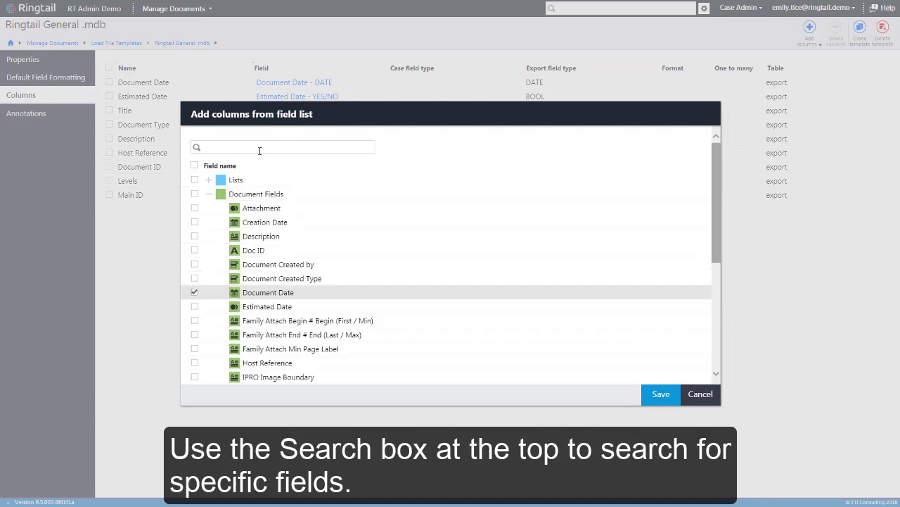
left_click(259, 148)
type("custodian")
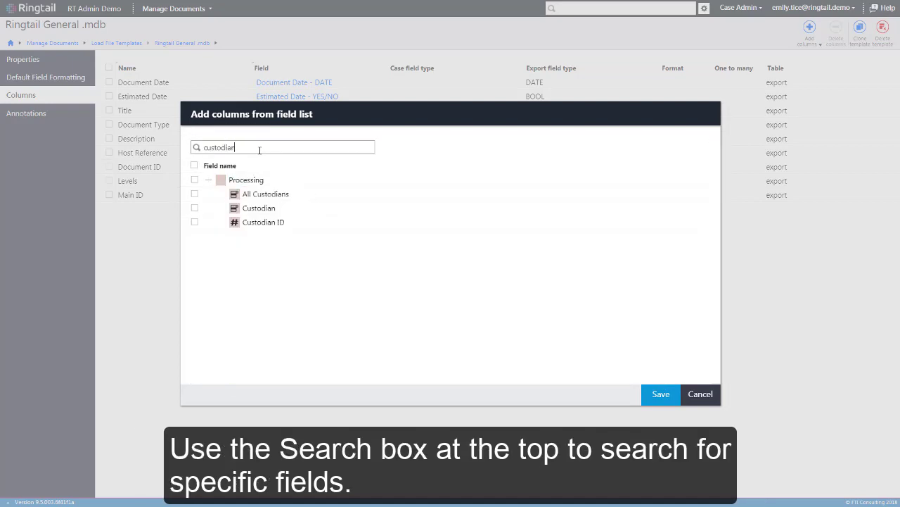
left_click(194, 195)
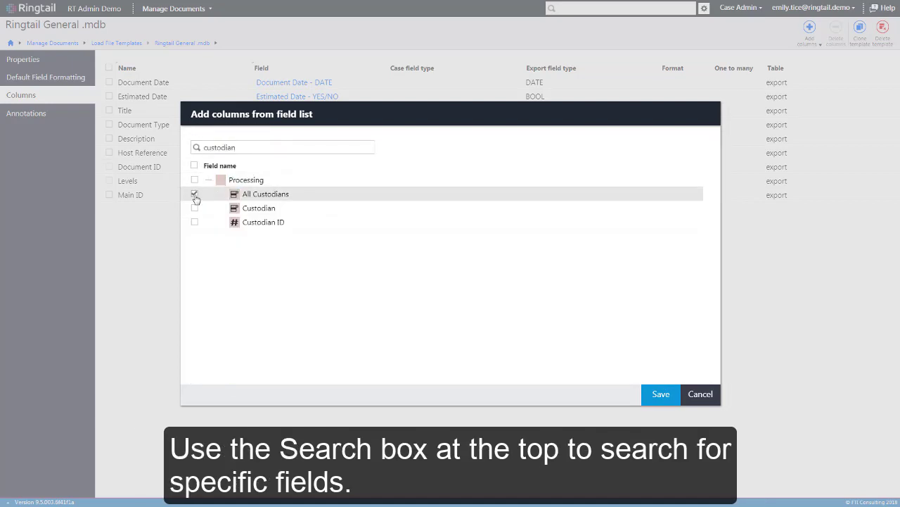
left_click(653, 397)
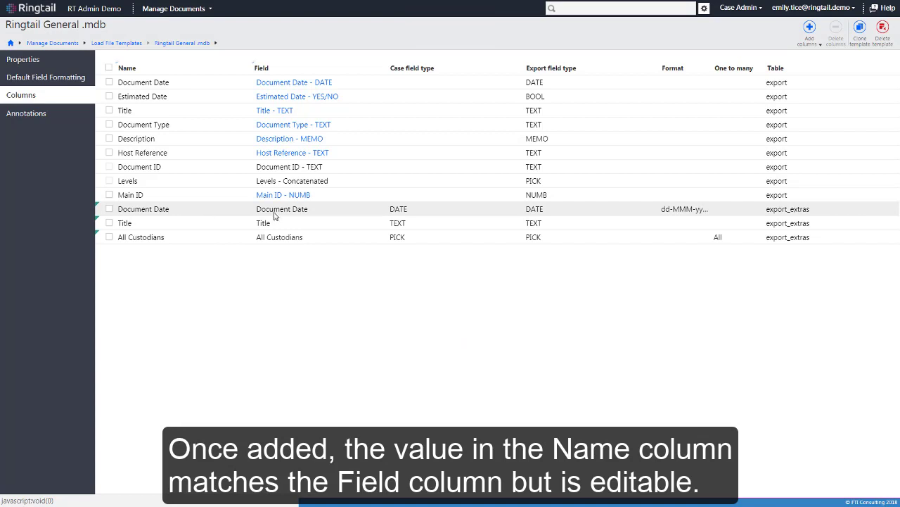
Step: Rename the Document Date column to 'Date'
left_click(175, 210)
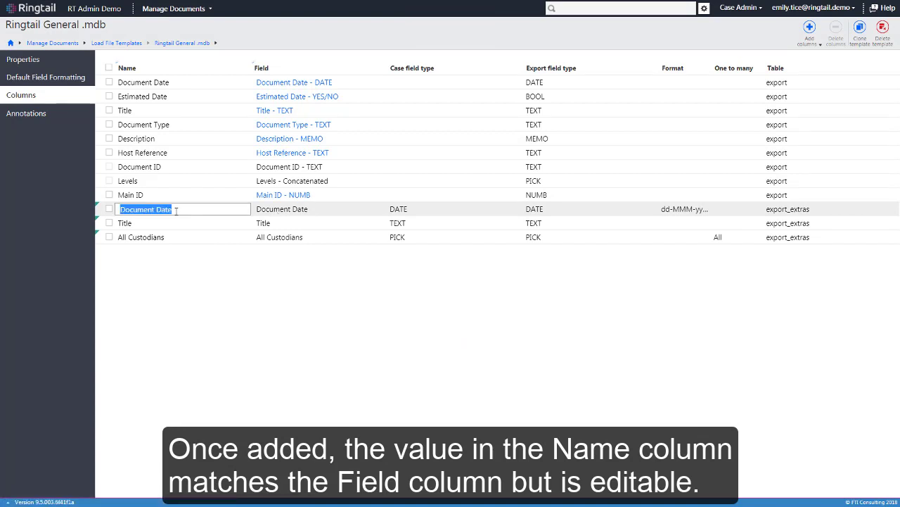
type("Date")
key("Return")
Step: Try the column variable builder, cancel it, and go to File Repositories
left_click(809, 30)
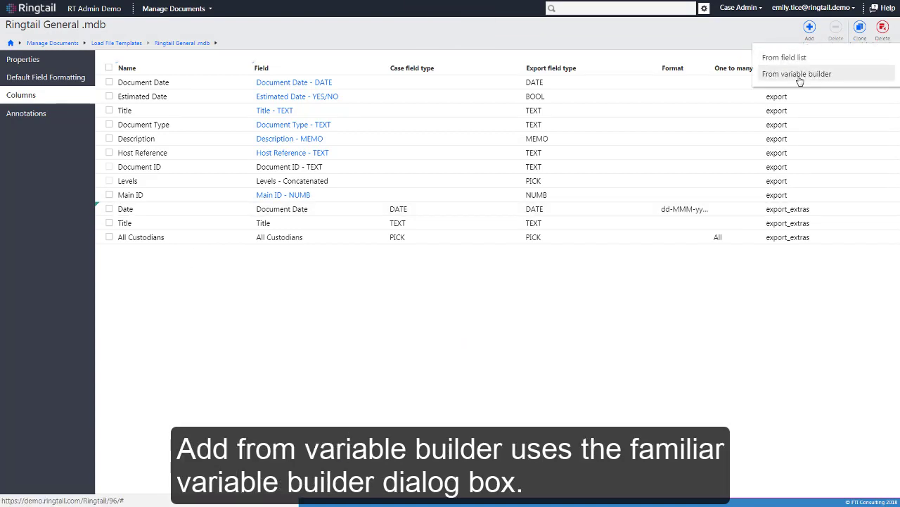
left_click(800, 74)
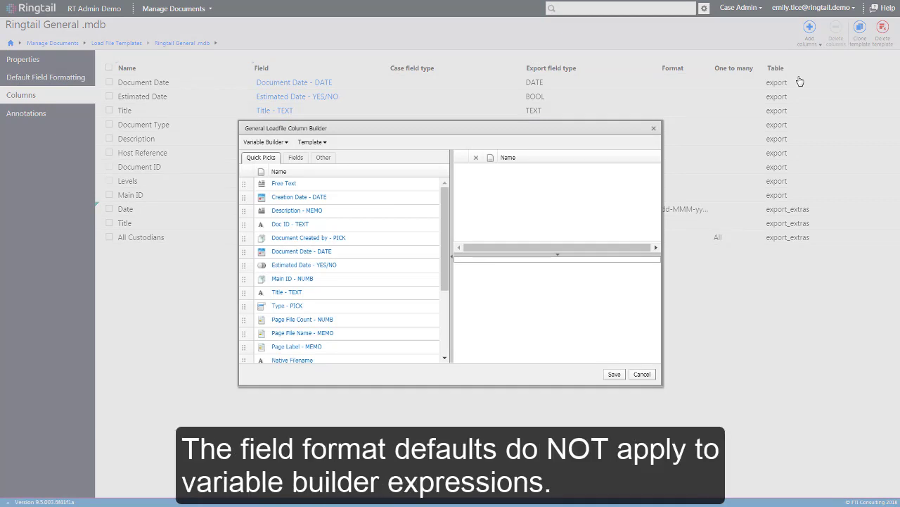
left_click(642, 373)
left_click(71, 43)
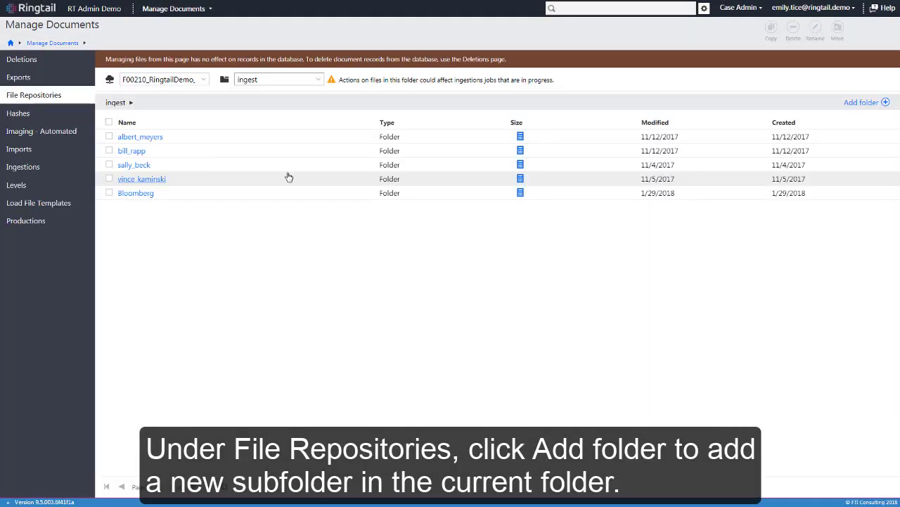
Step: Add a folder named 'new' inside the ingest folder
left_click(886, 102)
type("new")
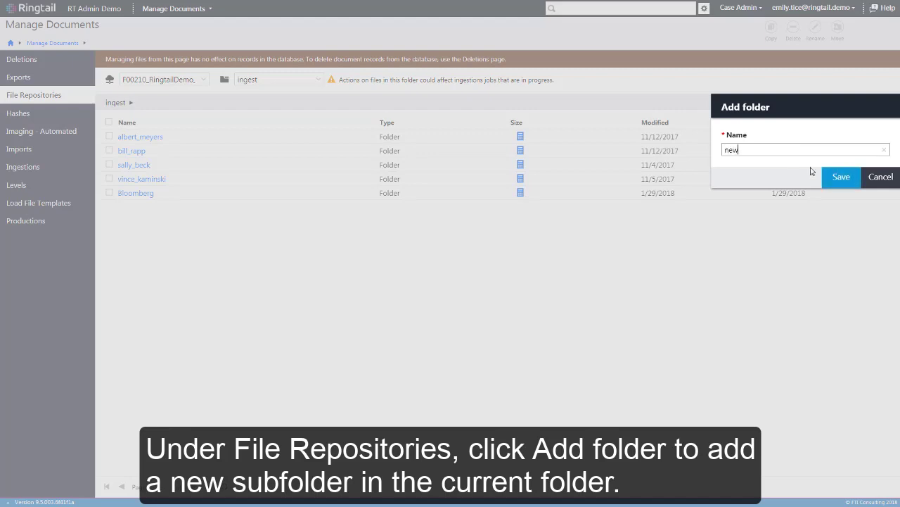
left_click(837, 177)
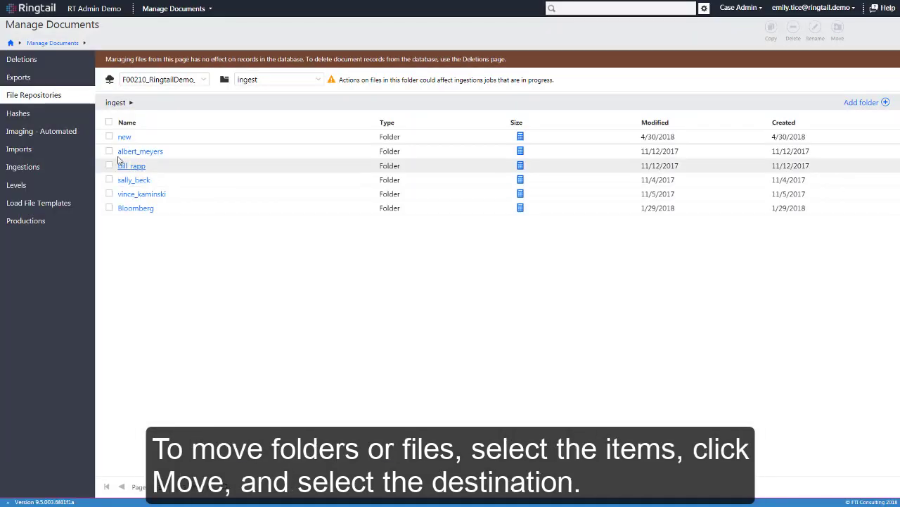
Step: Start moving a custodian folder into 'new', creating a subfolder there
left_click(109, 150)
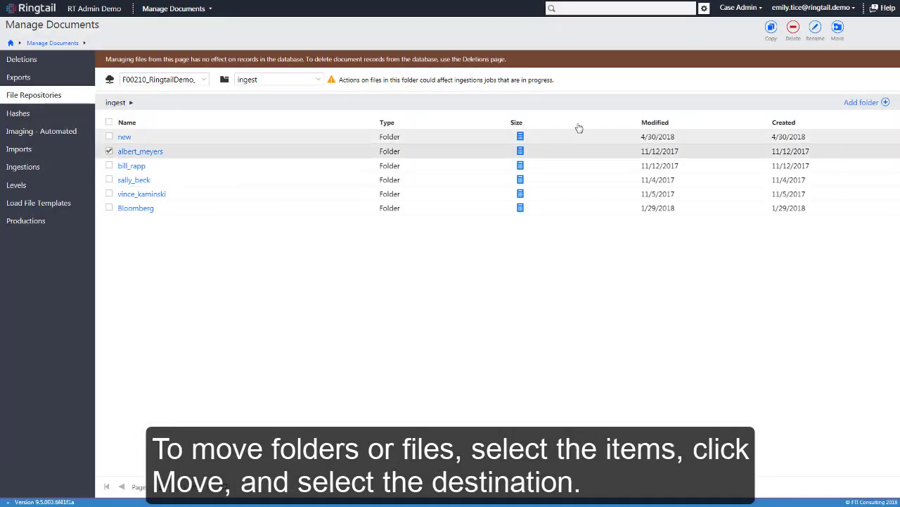
left_click(837, 29)
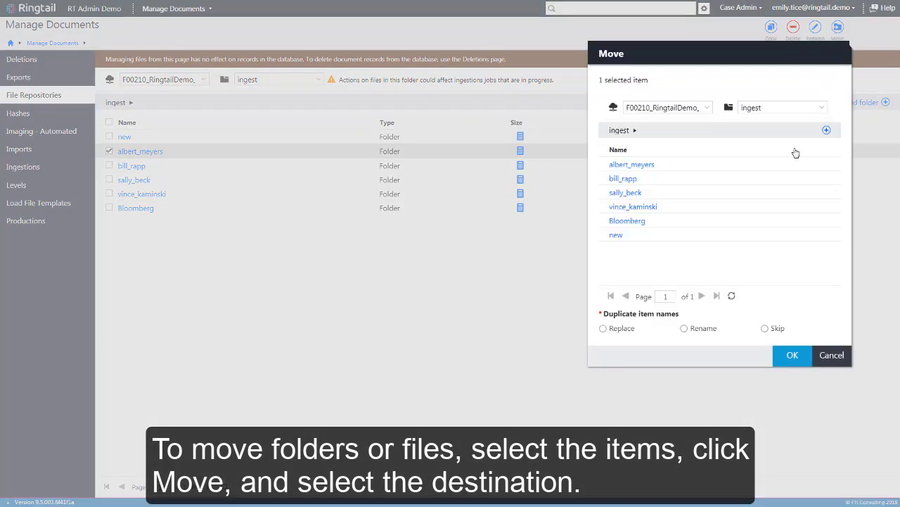
left_click(616, 240)
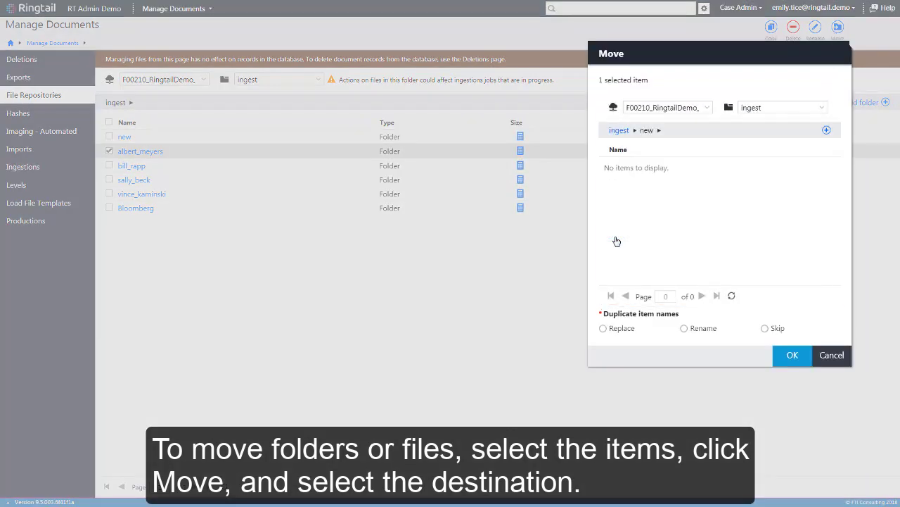
left_click(827, 133)
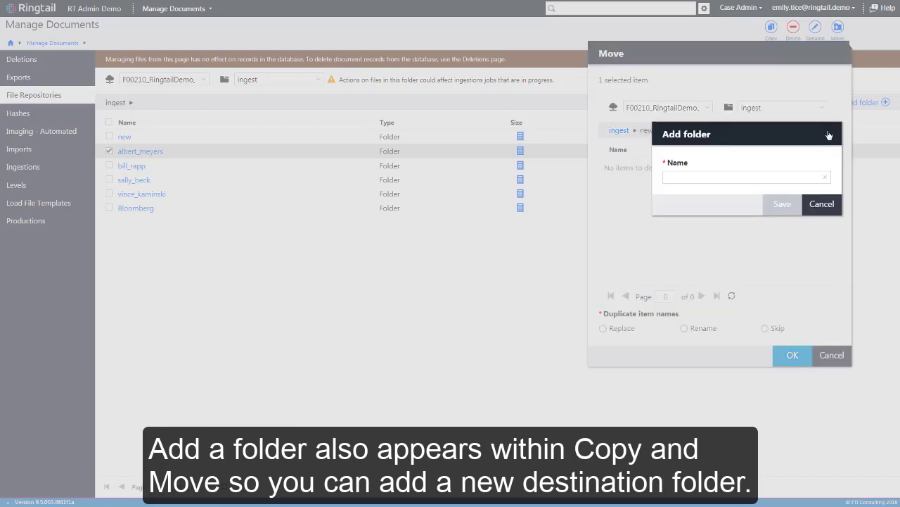